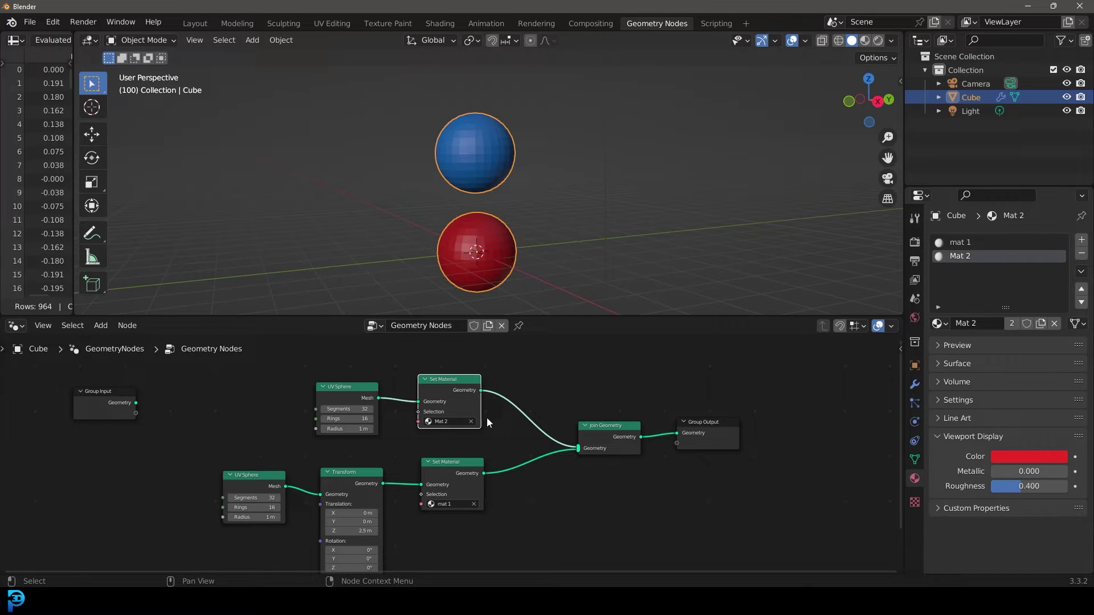
pyautogui.moveTo(503, 436); pyautogui.dragTo(511, 427, button='middle')
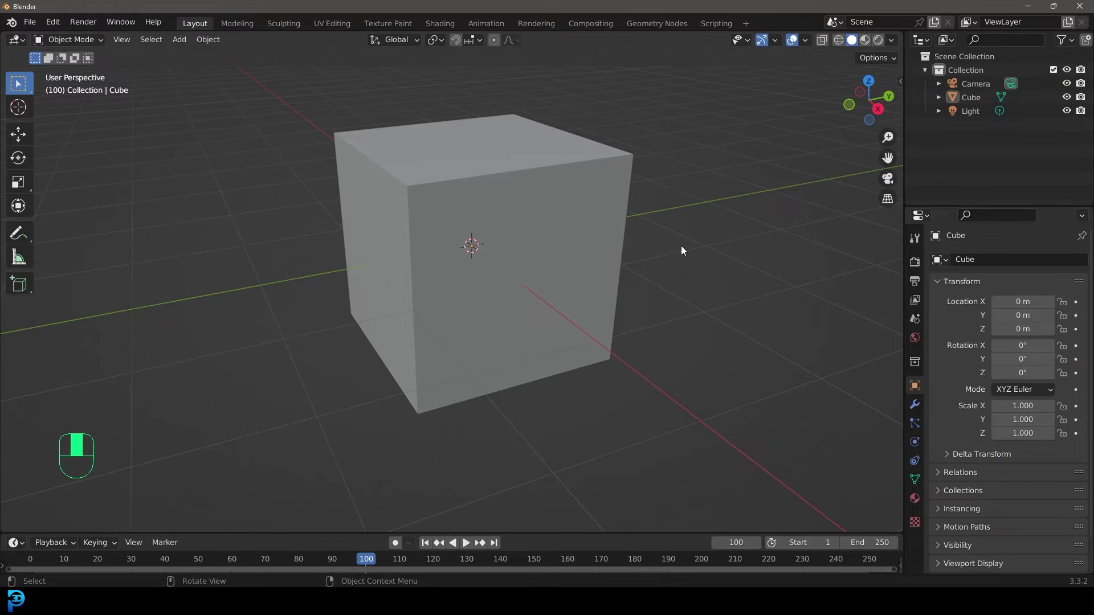
# Step: Switch to the Geometry Nodes workspace and create a new geometry node tree on the cube
pyautogui.click(649, 25)
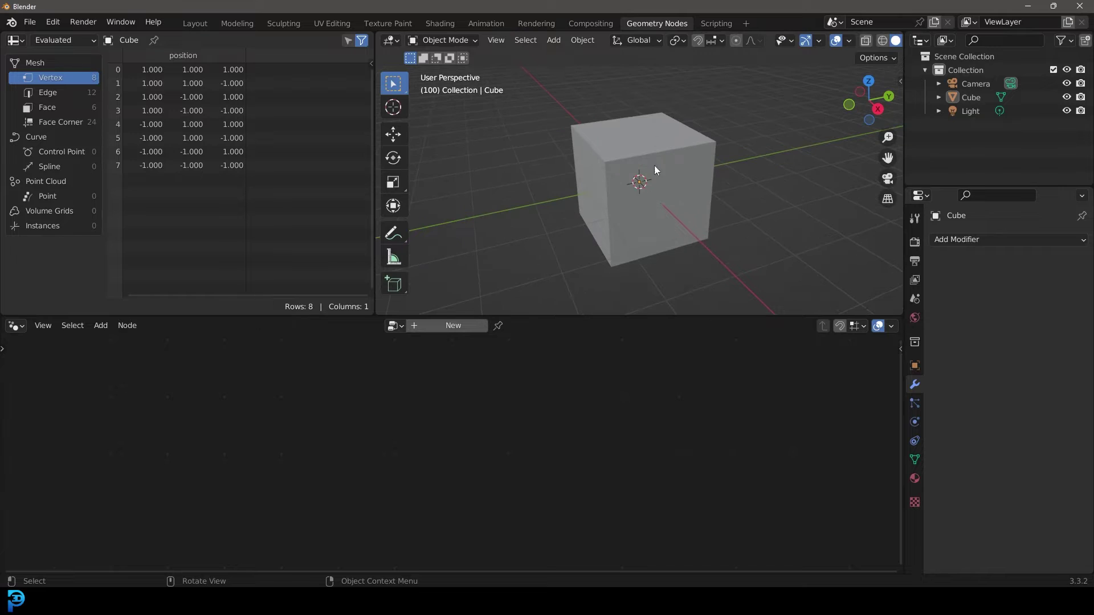
pyautogui.click(638, 158)
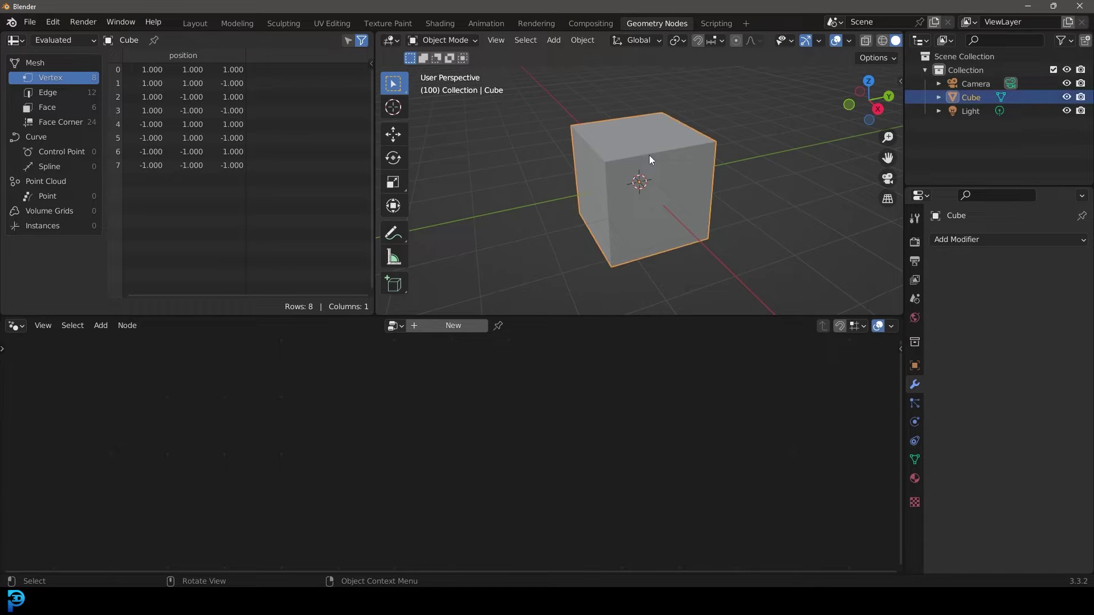
pyautogui.click(453, 325)
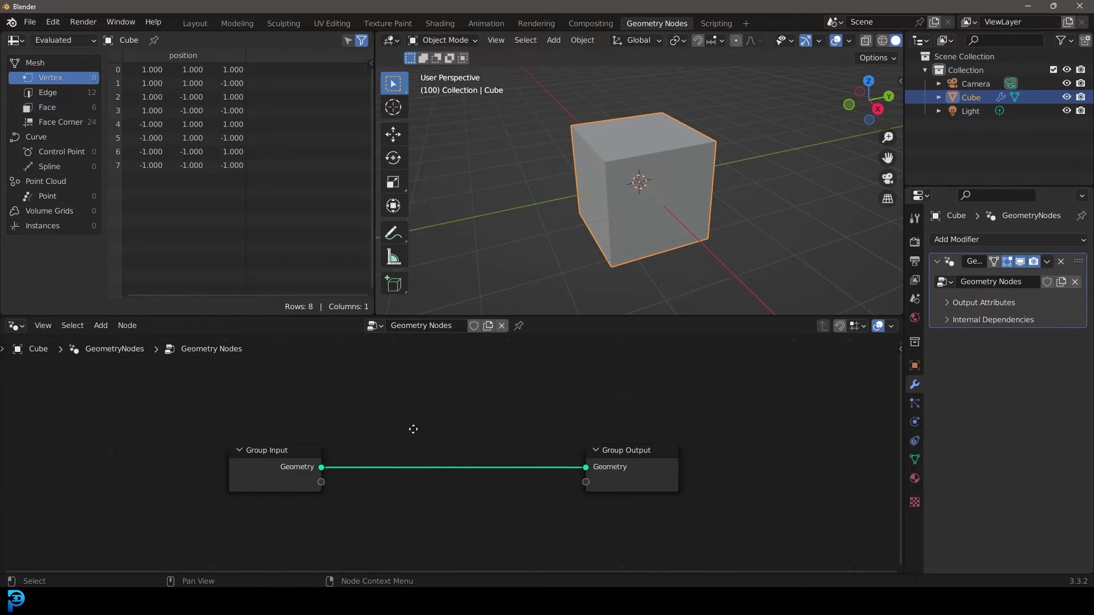
# Step: Add a UV Sphere node and insert it so its mesh feeds the Group Output in place of the Group Input
pyautogui.moveTo(426, 425); pyautogui.dragTo(451, 465, button='middle')
pyautogui.hotkey('shift', 'a')
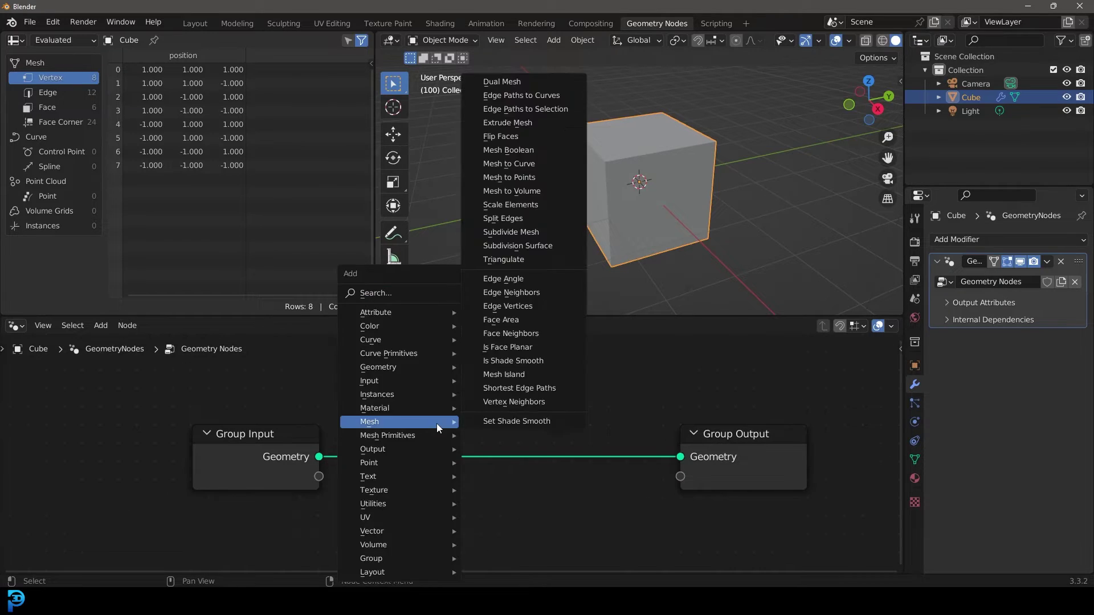
pyautogui.click(415, 293)
pyautogui.write('shere')
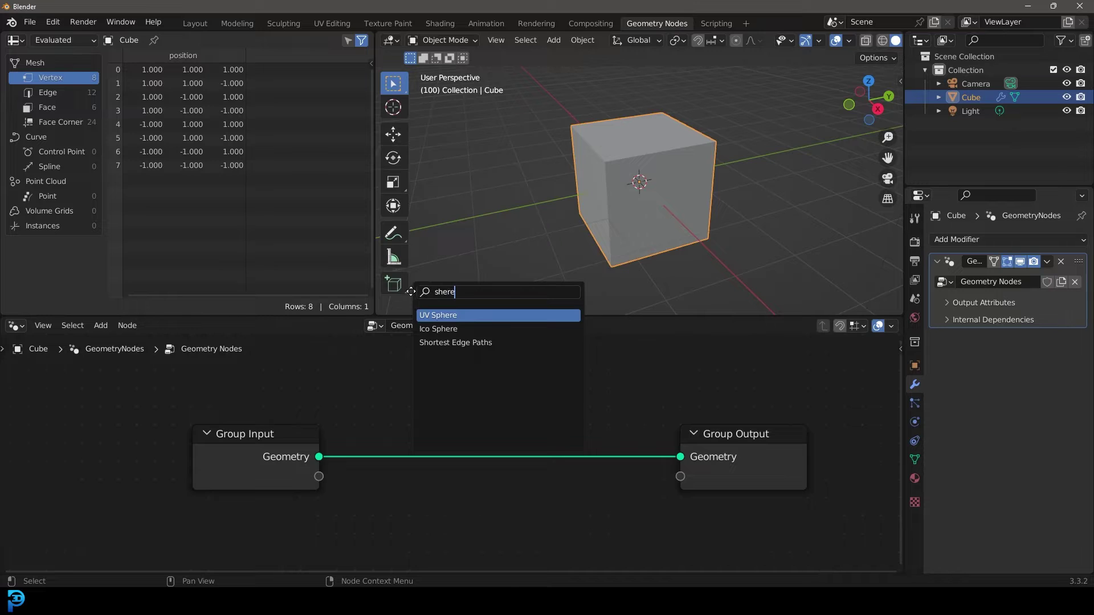
pyautogui.press('Return')
pyautogui.click(391, 403)
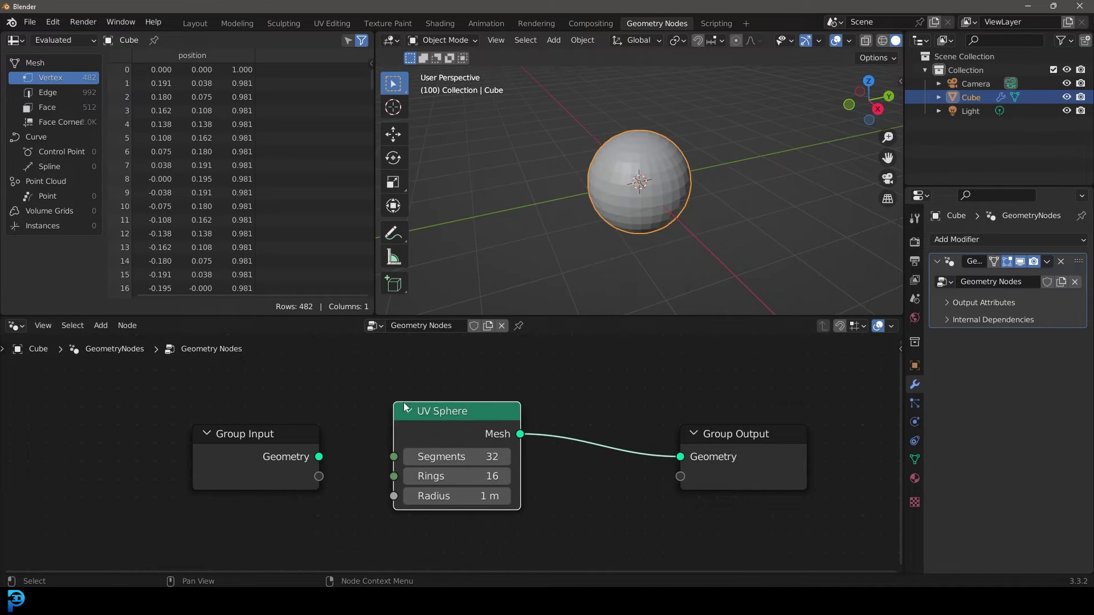
# Step: Reposition the UV Sphere node and move the Group Output farther away to open space between them
pyautogui.scroll(-2, 450, 433)
pyautogui.moveTo(460, 426); pyautogui.dragTo(461, 443)
pyautogui.moveTo(665, 450); pyautogui.dragTo(735, 446)
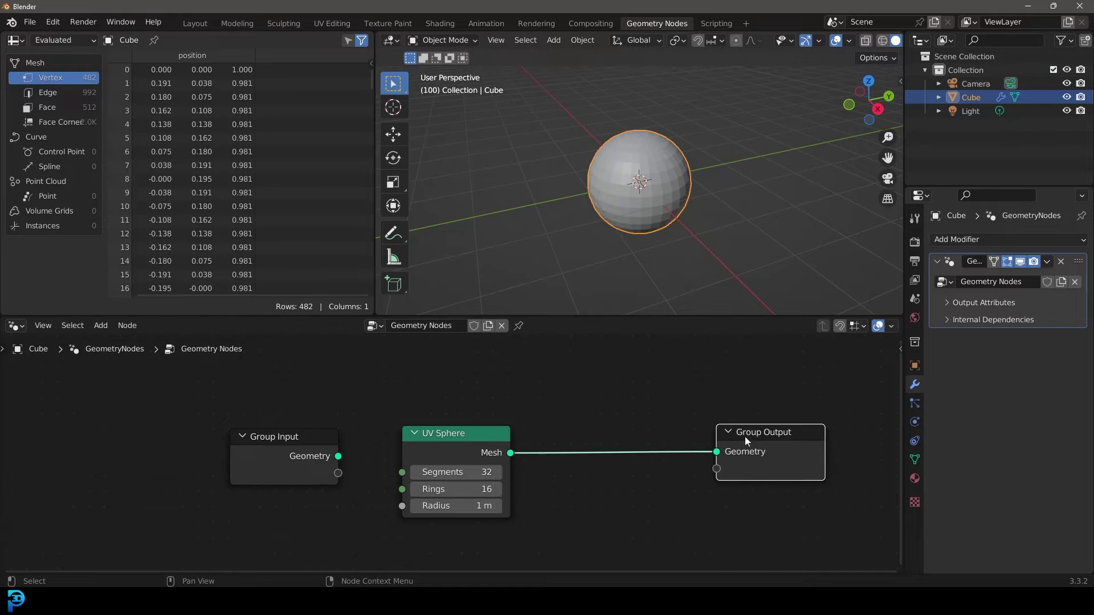
pyautogui.scroll(-2, 564, 446)
pyautogui.moveTo(545, 447); pyautogui.dragTo(531, 418, button='middle')
pyautogui.scroll(2, 501, 422)
# Step: Duplicate the UV Sphere node and place the copy directly below the original
pyautogui.moveTo(430, 416); pyautogui.dragTo(428, 411)
pyautogui.moveTo(428, 411); pyautogui.dragTo(427, 382, button='middle')
pyautogui.hotkey('shift', 'd')
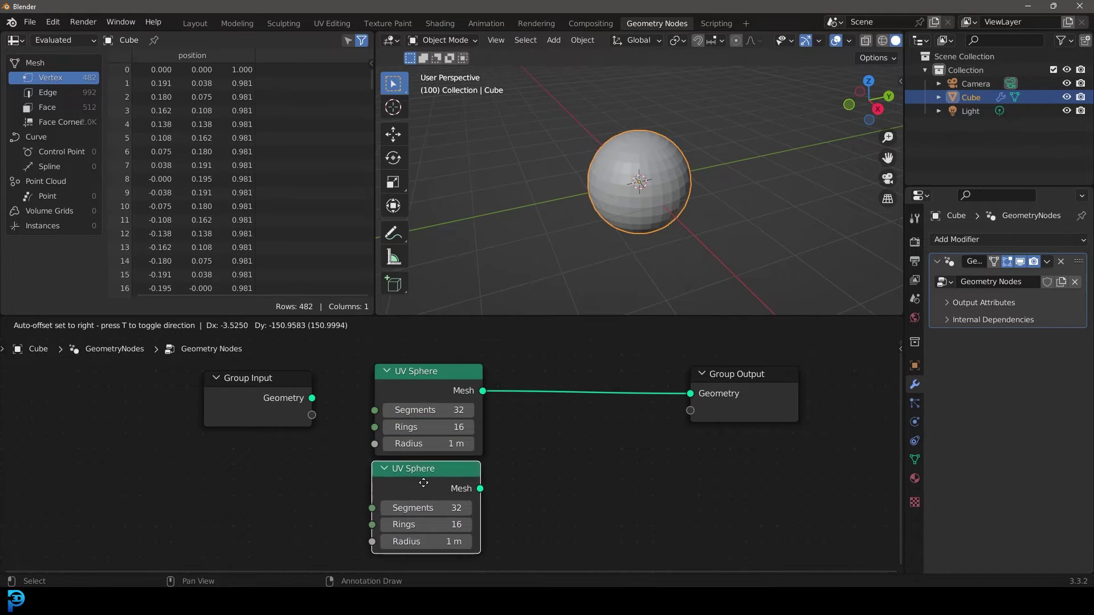
pyautogui.click(424, 482)
# Step: Insert a Join Geometry node before the Group Output and connect the second UV Sphere's mesh to it as well
pyautogui.moveTo(574, 422); pyautogui.dragTo(527, 394, button='middle')
pyautogui.hotkey('shift', 'a')
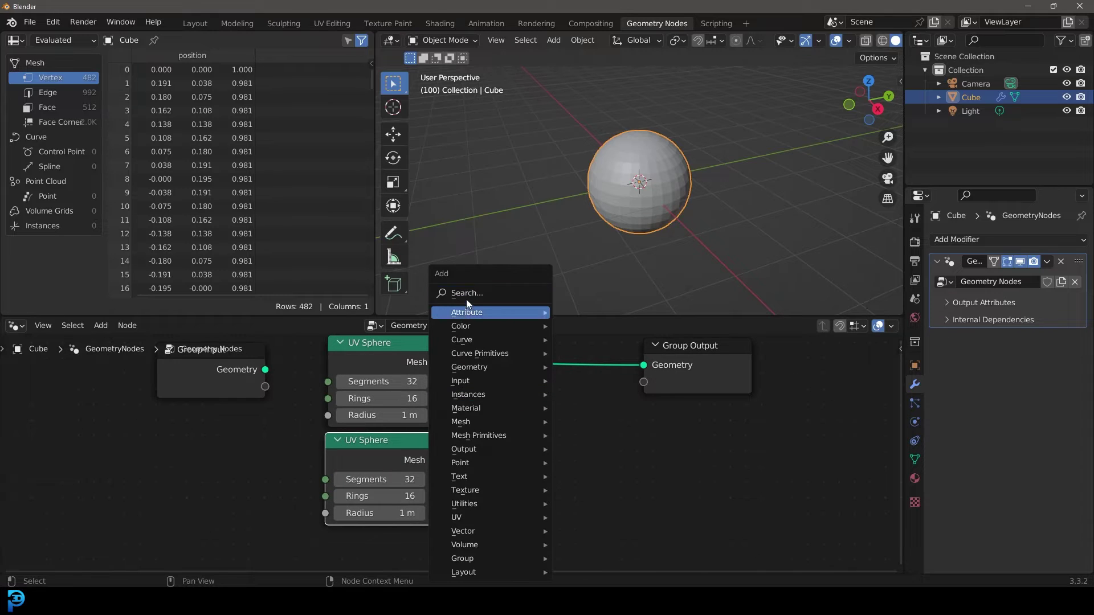
pyautogui.click(466, 293)
pyautogui.write('jo')
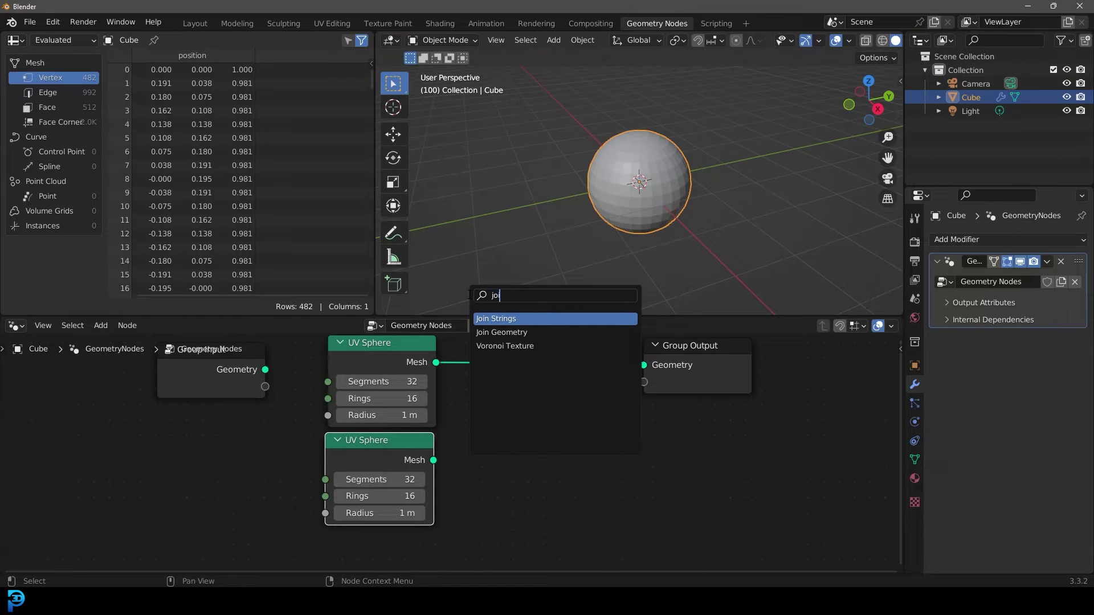
pyautogui.click(501, 332)
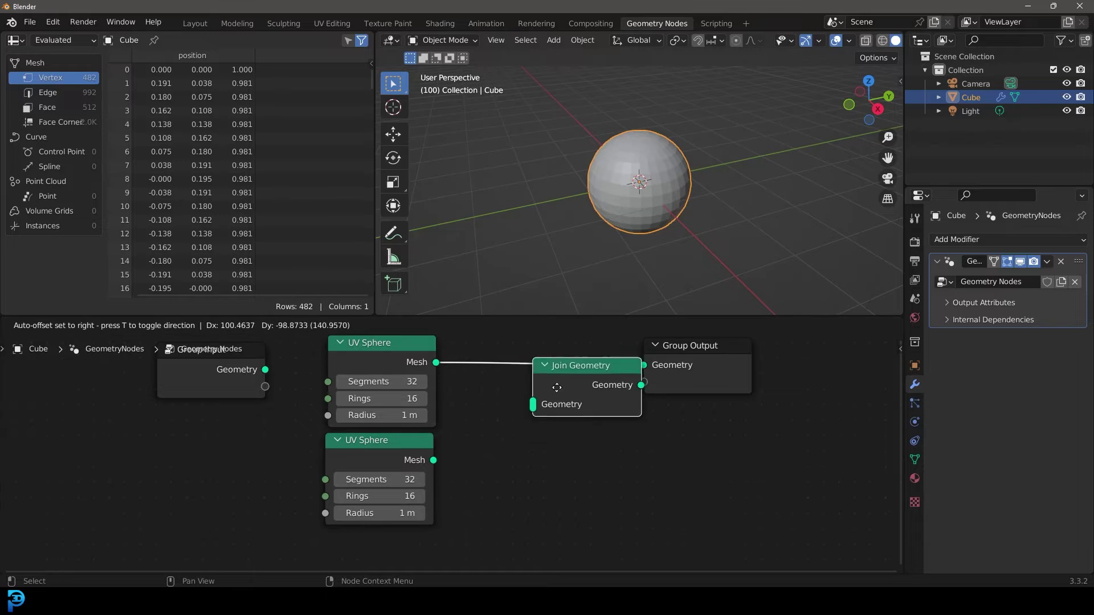
pyautogui.click(553, 385)
pyautogui.moveTo(435, 461); pyautogui.dragTo(515, 393)
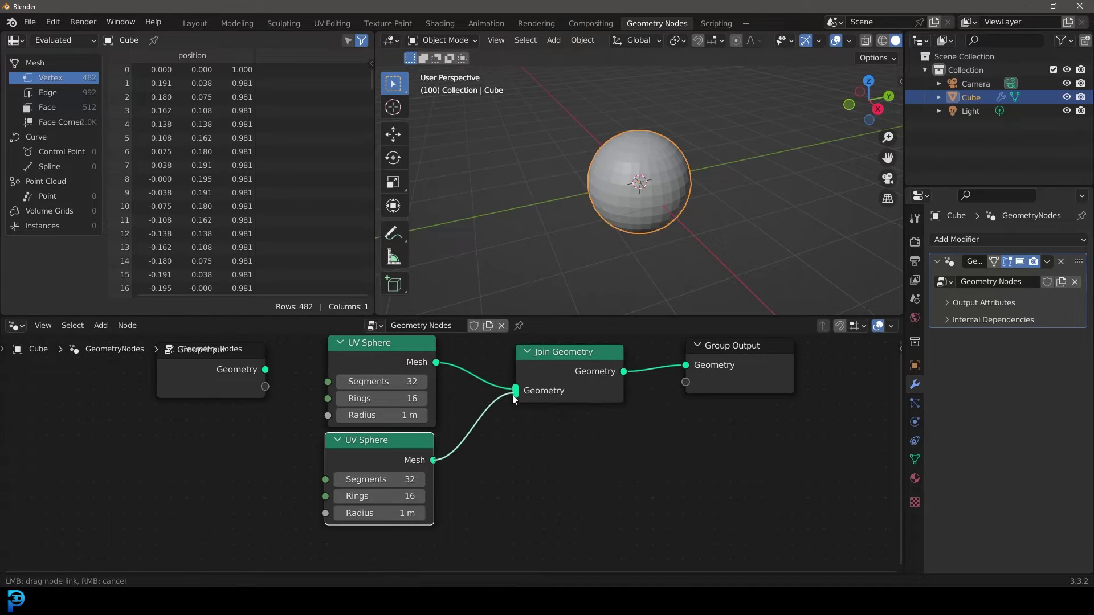
# Step: Spread the two UV Sphere nodes apart and shift the lower one away from Join Geometry to make room
pyautogui.moveTo(612, 455); pyautogui.dragTo(777, 490, button='middle')
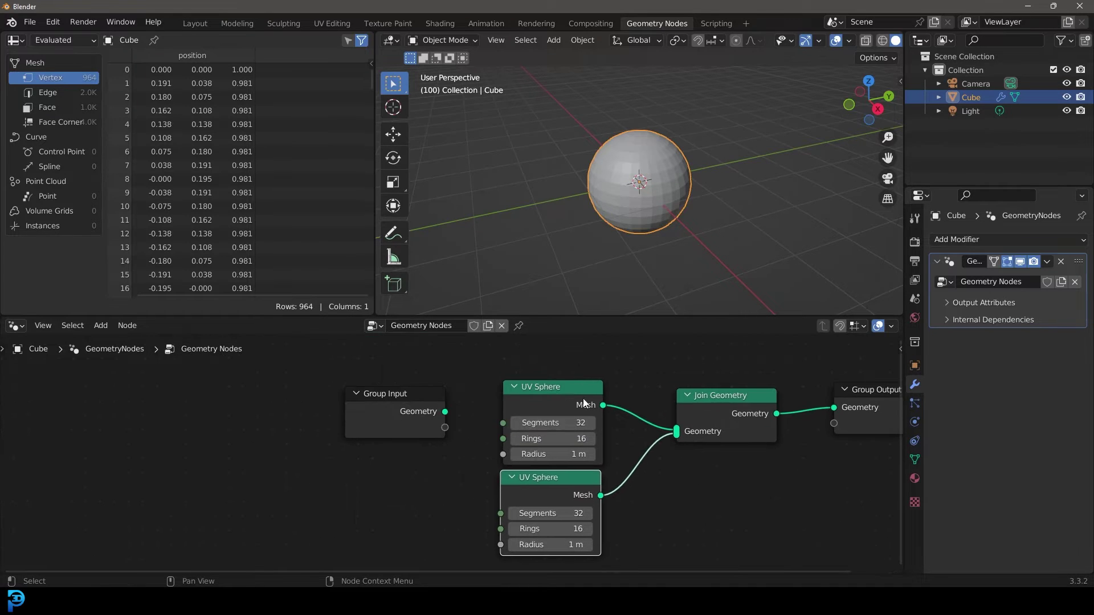
pyautogui.moveTo(583, 398); pyautogui.dragTo(576, 376)
pyautogui.moveTo(539, 489); pyautogui.dragTo(534, 486)
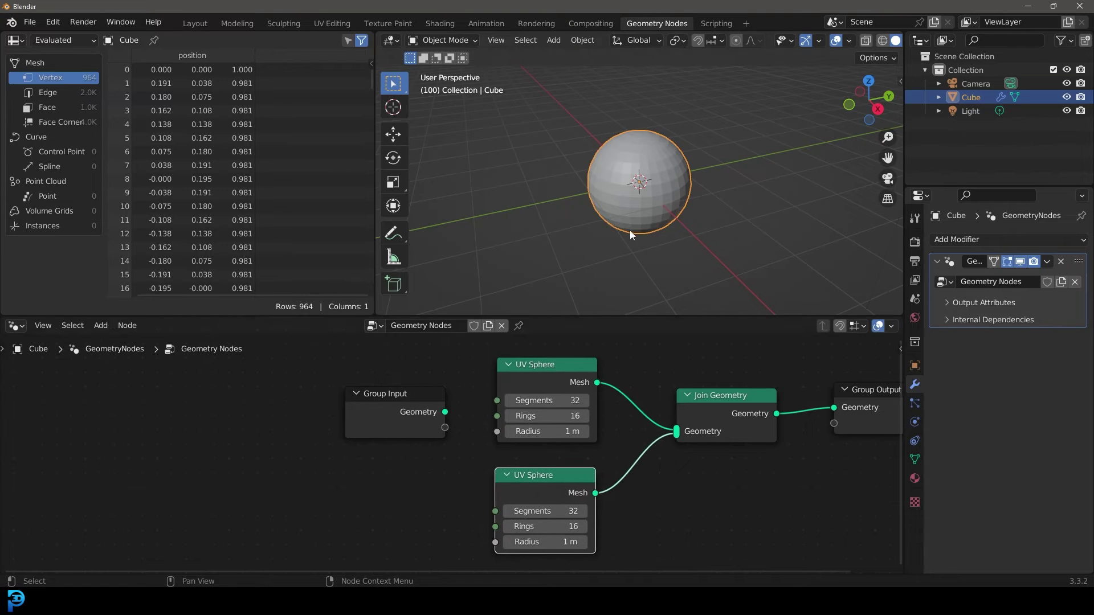
pyautogui.scroll(1, 651, 163)
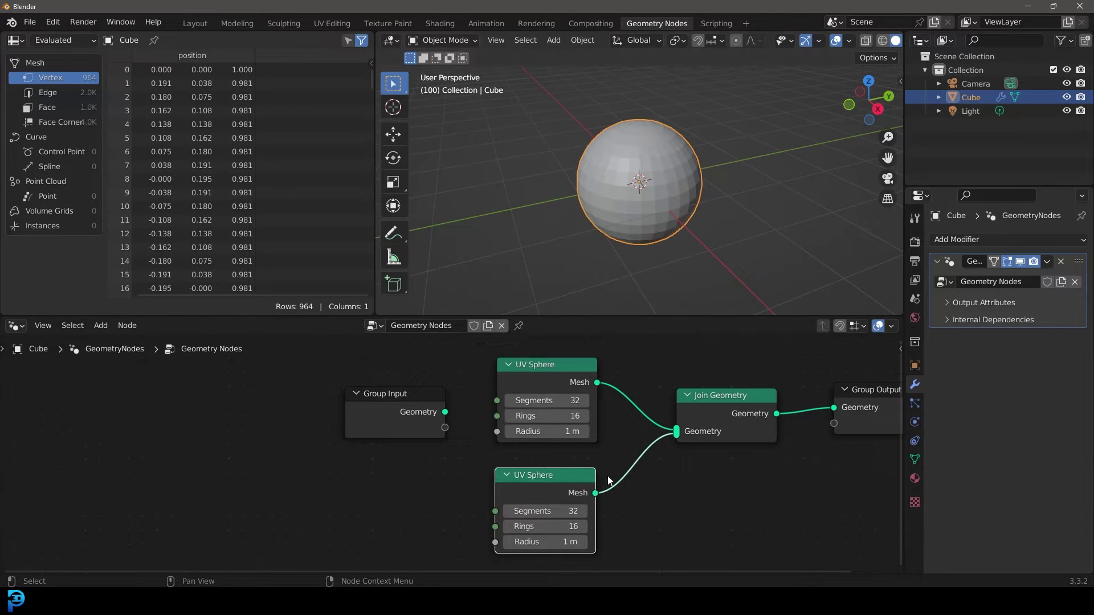
pyautogui.moveTo(622, 484); pyautogui.dragTo(573, 395, button='middle')
pyautogui.moveTo(503, 392); pyautogui.dragTo(389, 470)
# Step: Add a Transform node on the link between the lower UV Sphere and Join Geometry
pyautogui.hotkey('shift', 'a')
pyautogui.click(450, 293)
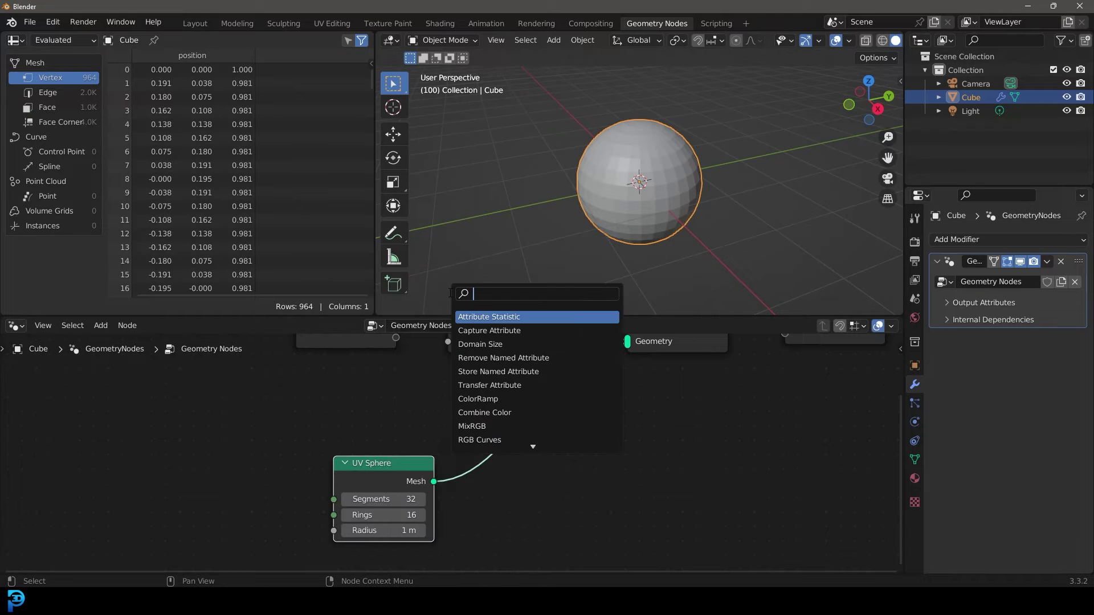
pyautogui.write('transf')
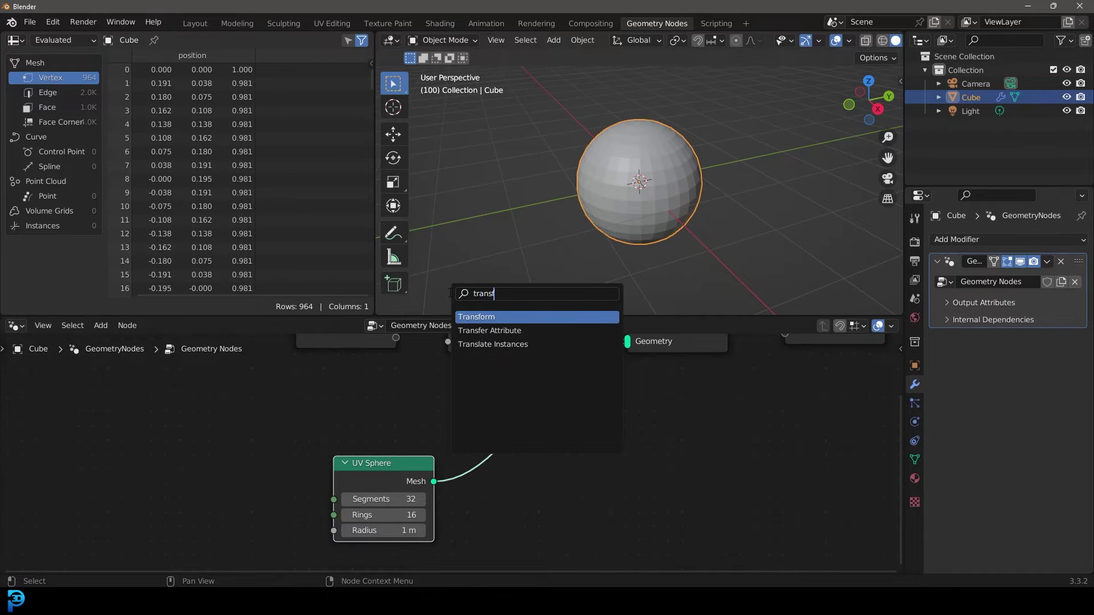
pyautogui.press('Return')
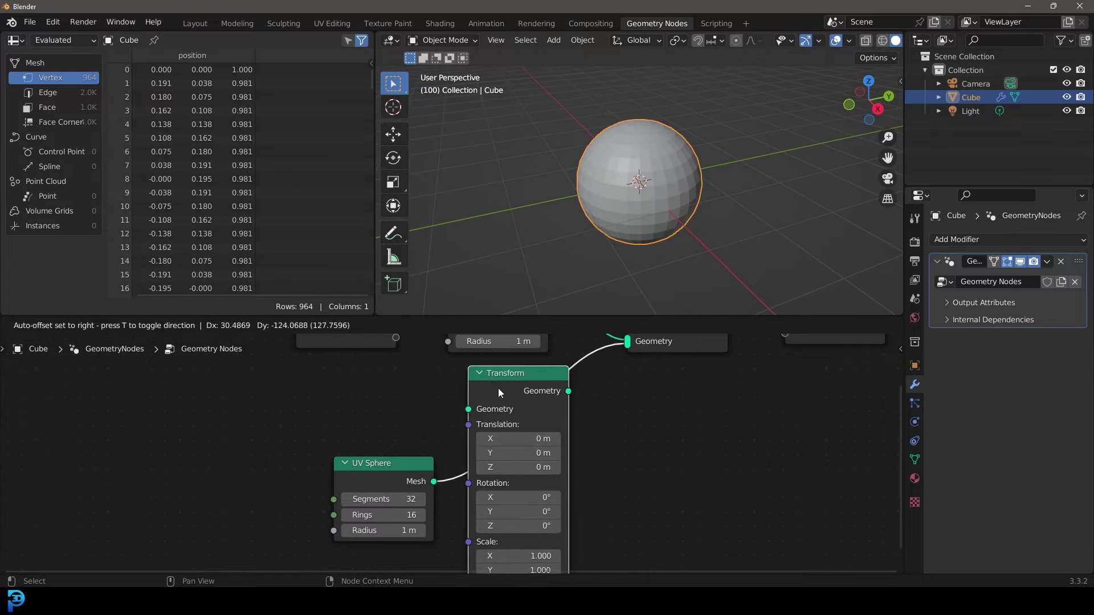
pyautogui.click(544, 387)
# Step: Set the Transform node's Z translation to 2.5 m to raise the second sphere above the first
pyautogui.scroll(-2, 544, 393)
pyautogui.moveTo(606, 503); pyautogui.dragTo(574, 416, button='middle')
pyautogui.scroll(2, 574, 415)
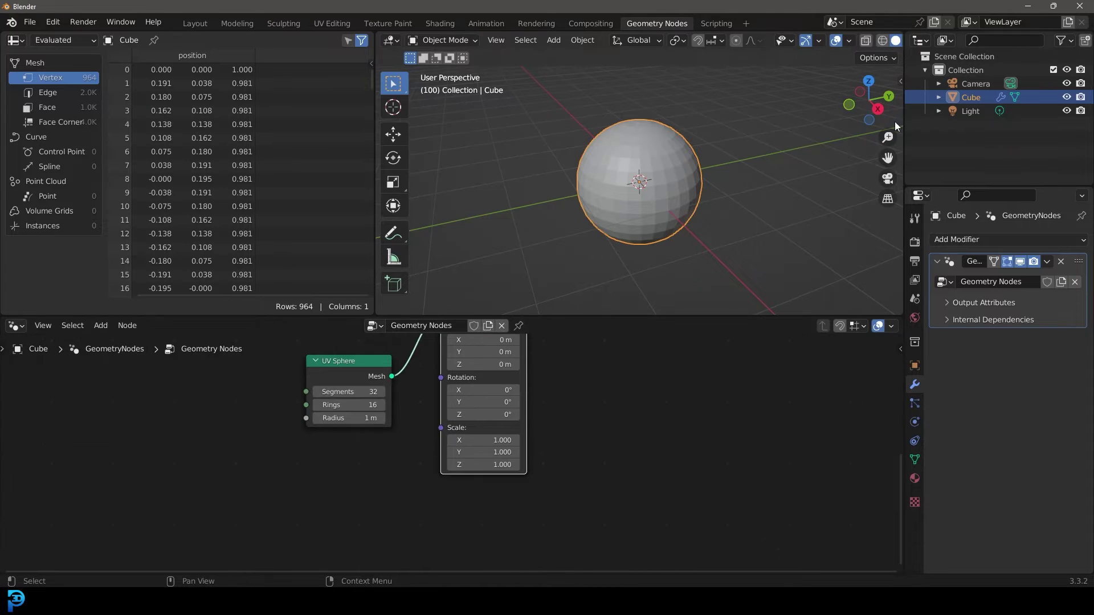
pyautogui.press('n')
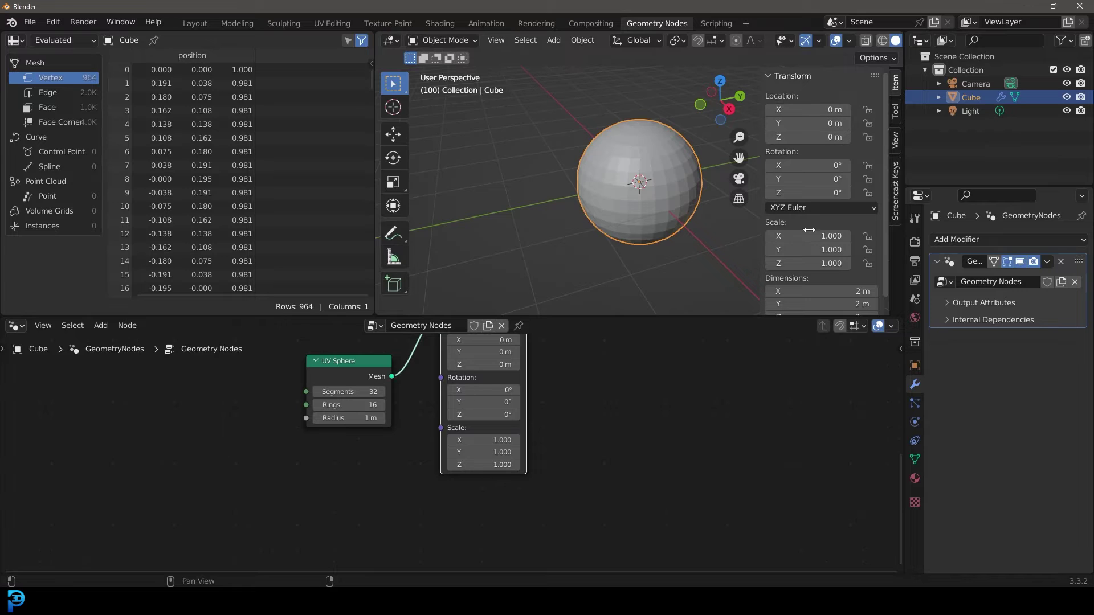
pyautogui.moveTo(539, 483); pyautogui.dragTo(553, 551, button='middle')
pyautogui.moveTo(477, 353); pyautogui.dragTo(477, 371)
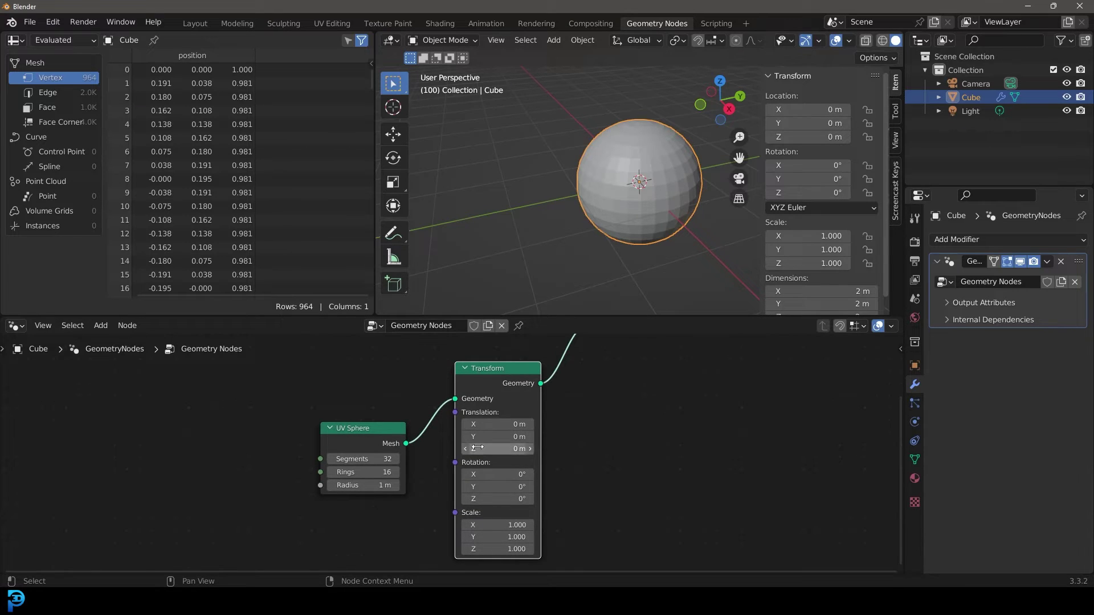
pyautogui.moveTo(476, 447); pyautogui.dragTo(530, 447)
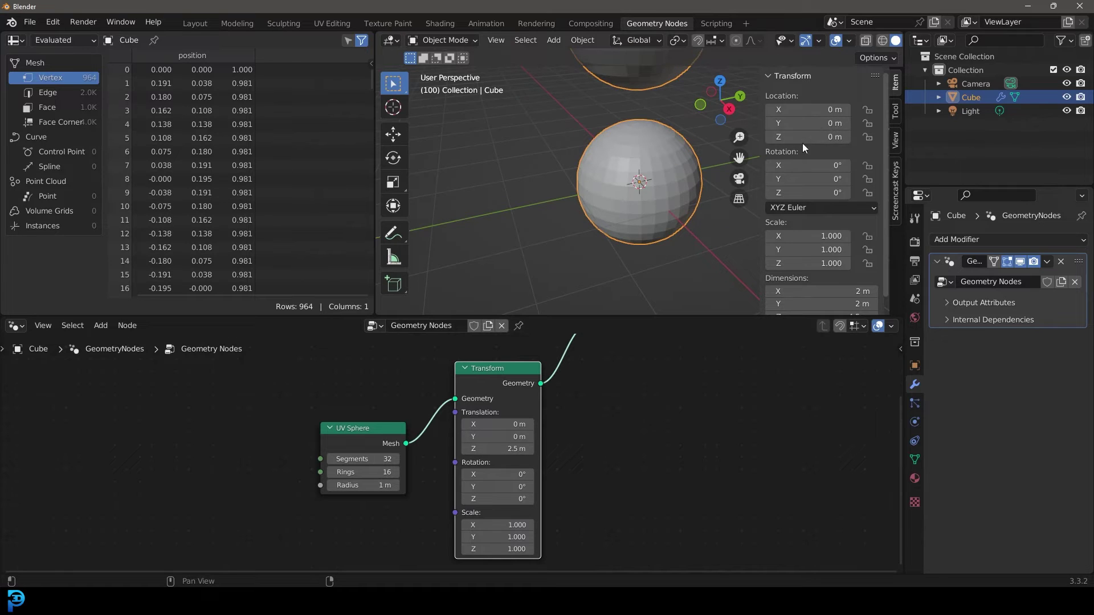
pyautogui.scroll(-4, 616, 184)
pyautogui.press('n')
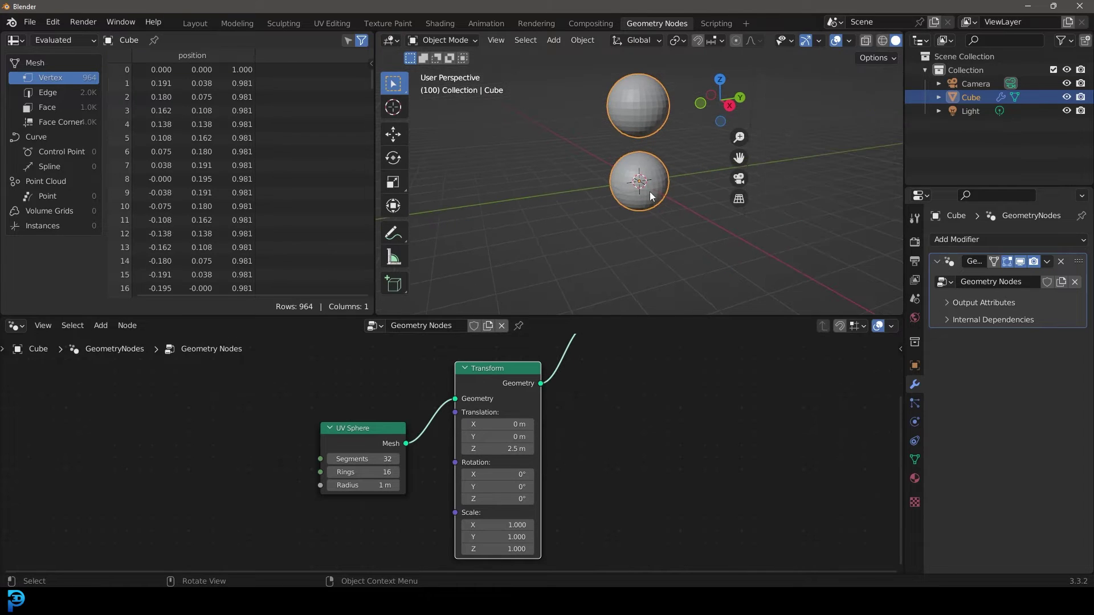
pyautogui.scroll(2, 645, 137)
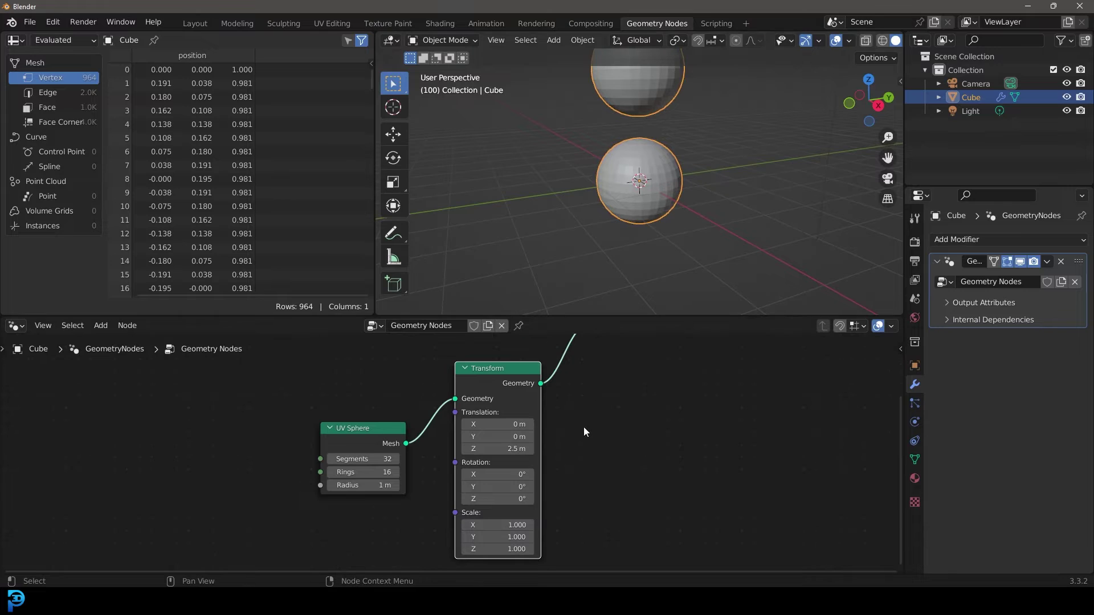
# Step: Tidy the node layout by repositioning both UV Sphere nodes and moving the Group Input farther away from them
pyautogui.scroll(-2, 583, 426)
pyautogui.moveTo(375, 443); pyautogui.dragTo(368, 421)
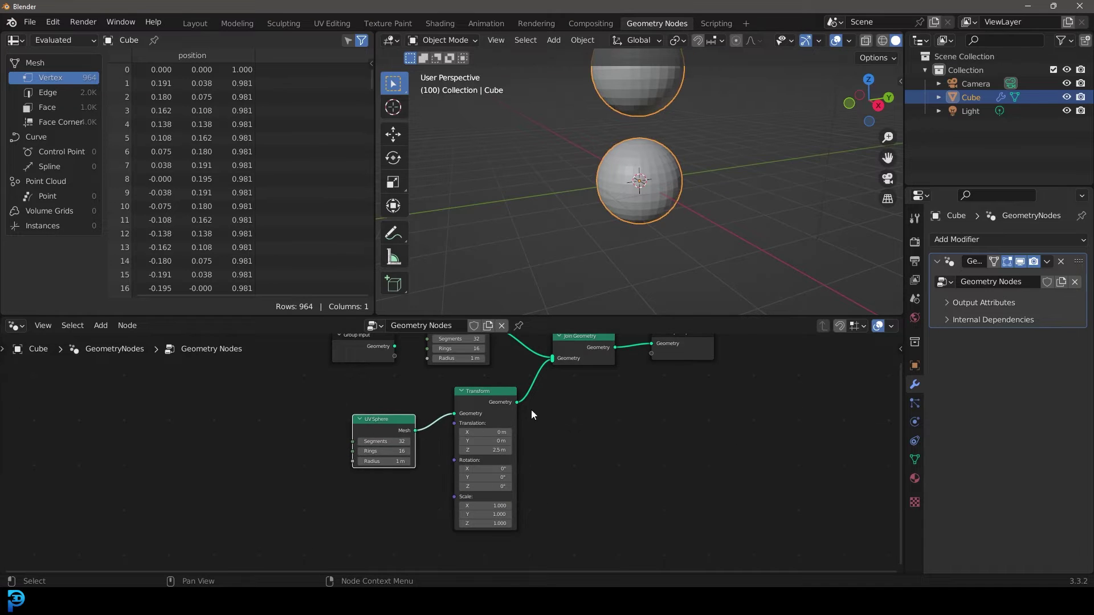
pyautogui.moveTo(531, 409); pyautogui.dragTo(526, 489, button='middle')
pyautogui.scroll(-4, 604, 439)
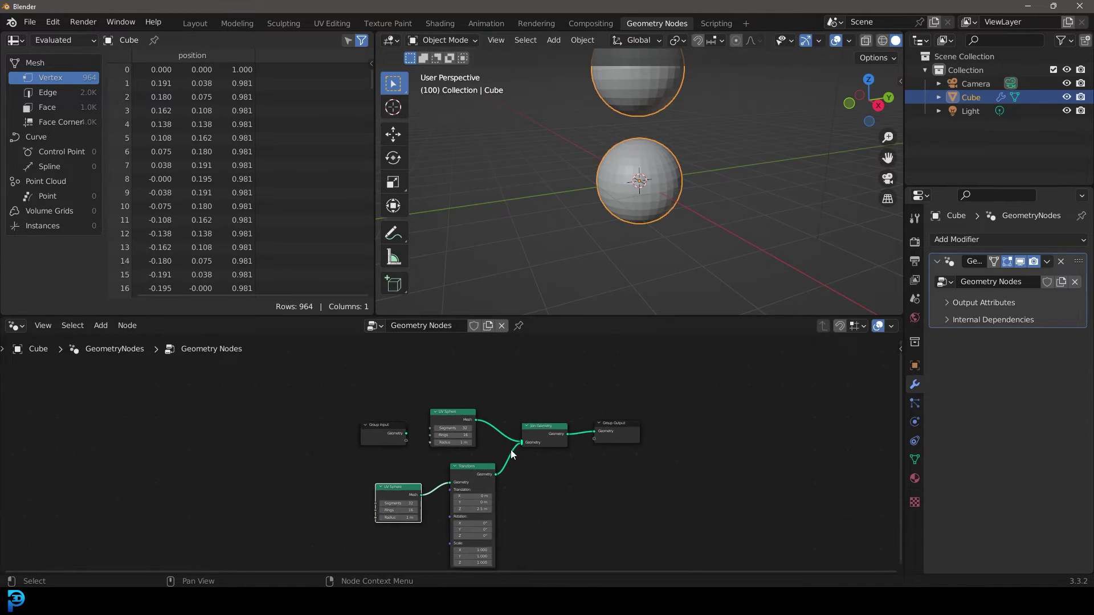
pyautogui.moveTo(511, 449); pyautogui.dragTo(590, 446, button='middle')
pyautogui.moveTo(460, 428); pyautogui.dragTo(369, 409)
pyautogui.moveTo(539, 407)
pyautogui.mouseDown()
pyautogui.moveTo(537, 392)
pyautogui.moveTo(557, 399)
pyautogui.mouseUp()
pyautogui.moveTo(678, 432); pyautogui.dragTo(545, 424, button='middle')
# Step: Move the Join Geometry and Group Output nodes together away from the sphere branches to free space before them
pyautogui.moveTo(620, 464); pyautogui.dragTo(495, 399)
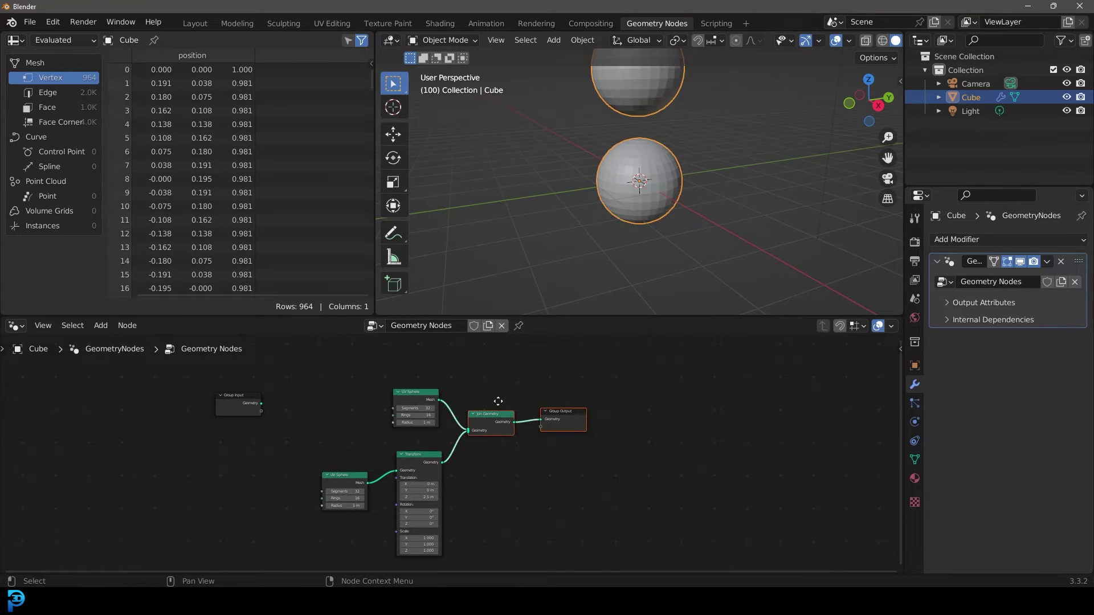
pyautogui.press('g')
pyautogui.click(614, 406)
pyautogui.scroll(3, 412, 382)
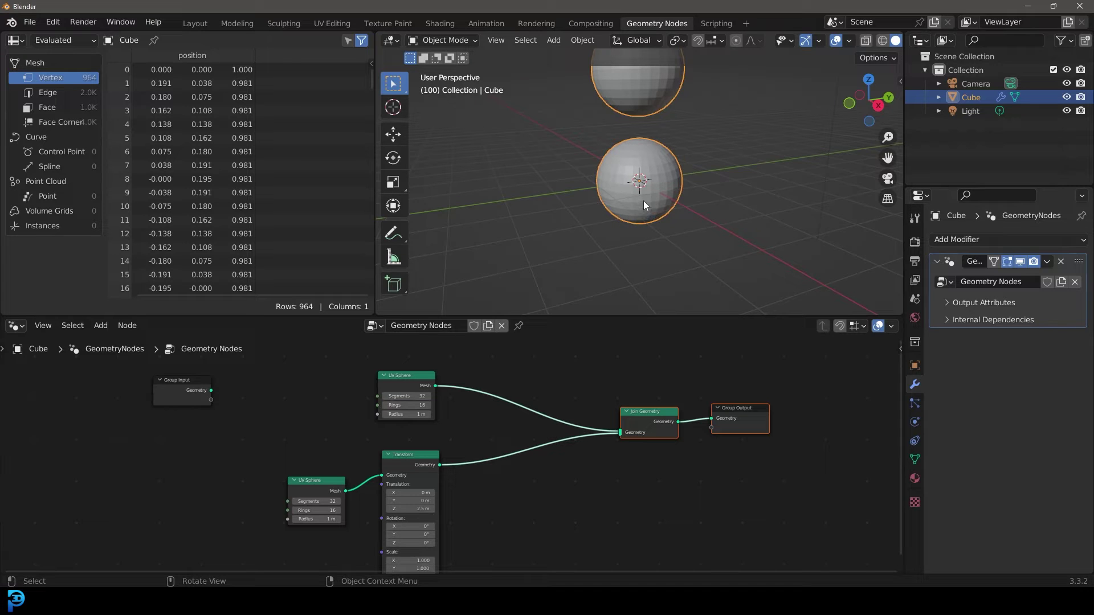
# Step: Add a Set Material node on the link between the Transform node and Join Geometry
pyautogui.scroll(1, 529, 391)
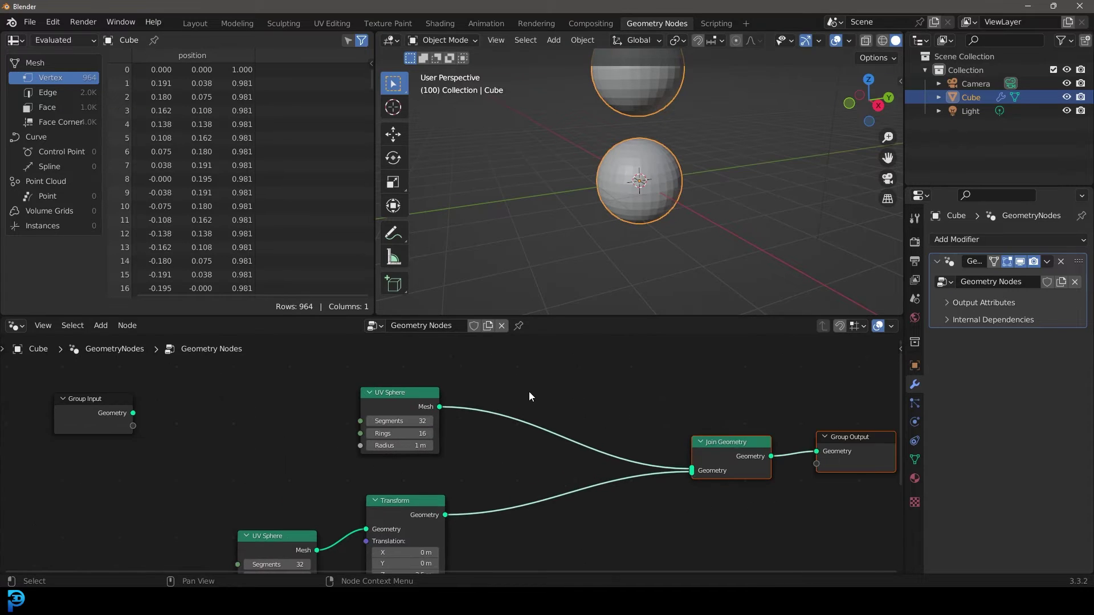
pyautogui.hotkey('shift', 'a')
pyautogui.click(460, 293)
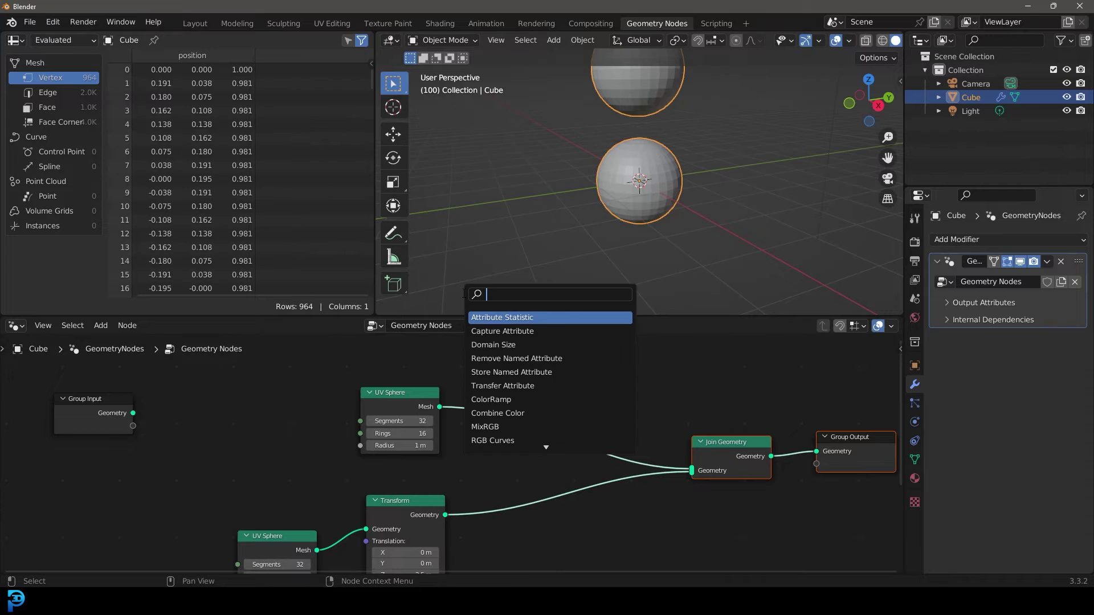
pyautogui.write('set')
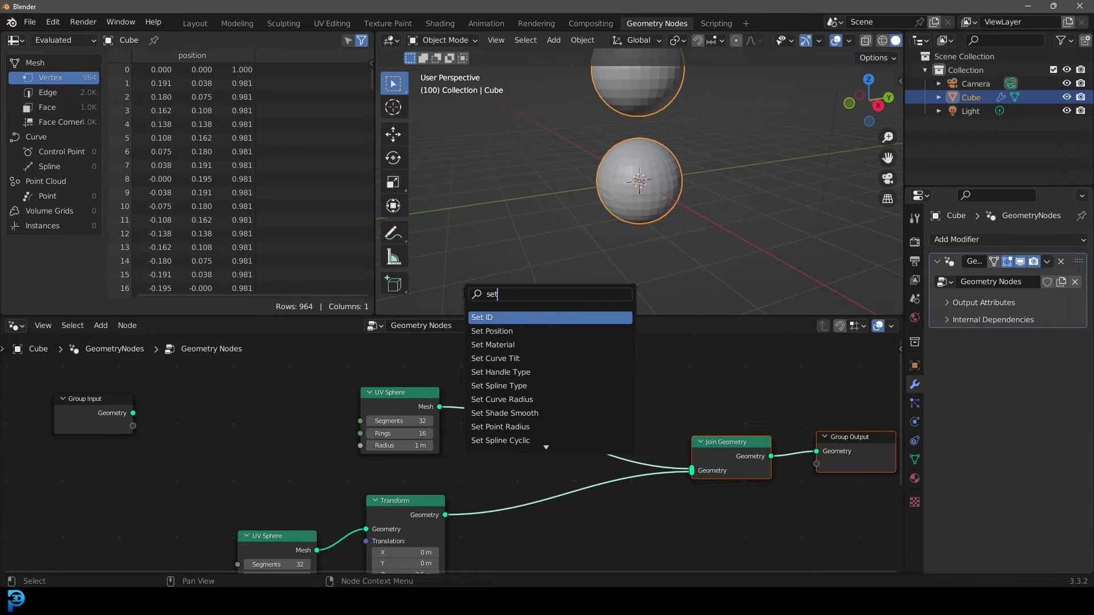
pyautogui.write(' ma')
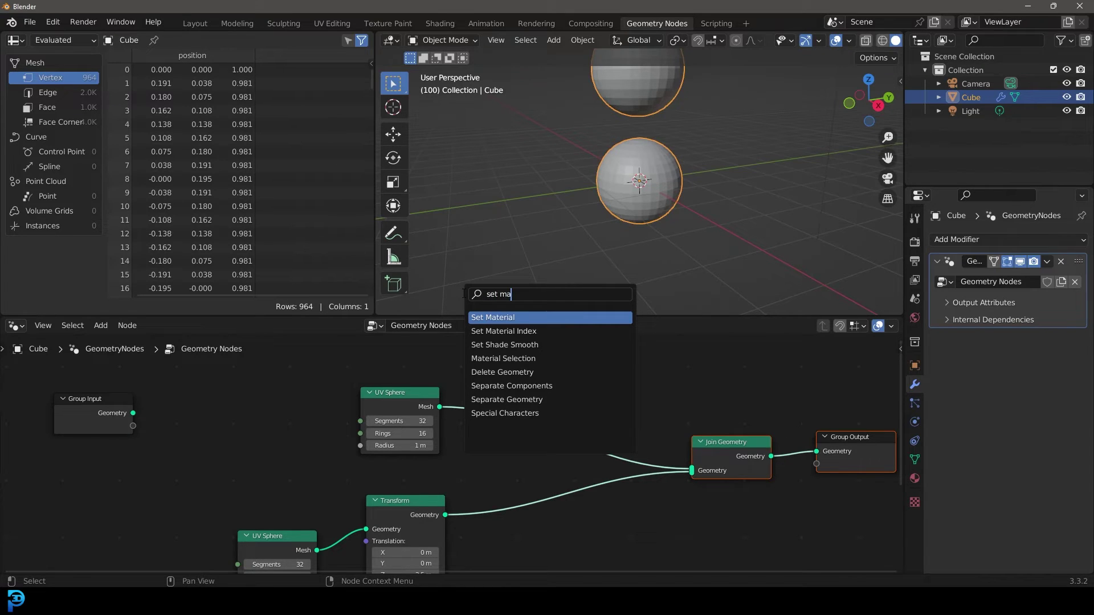
pyautogui.click(495, 317)
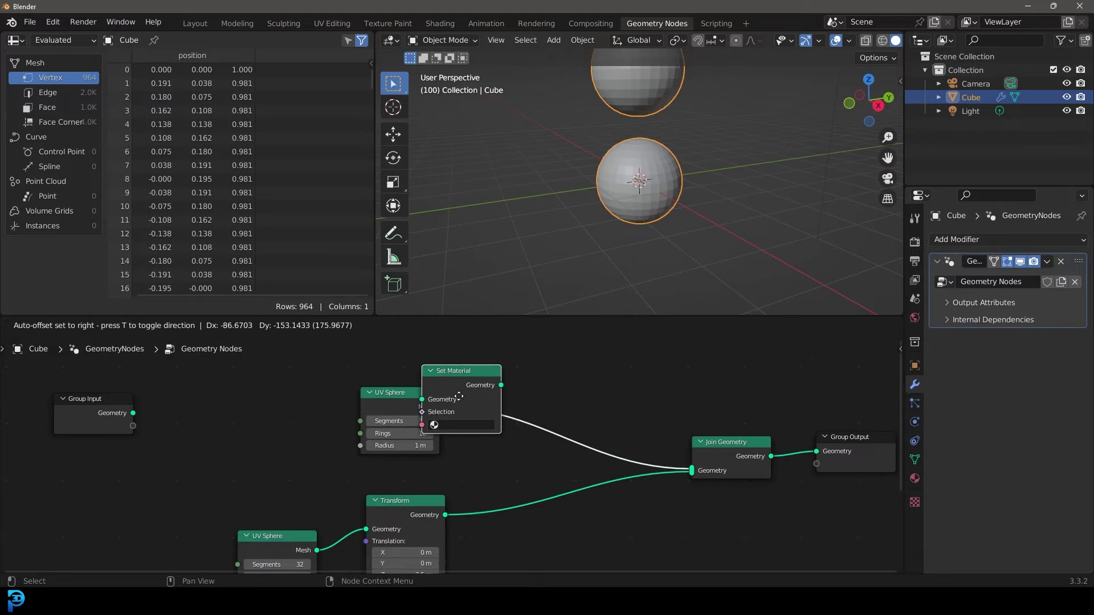
pyautogui.click(520, 509)
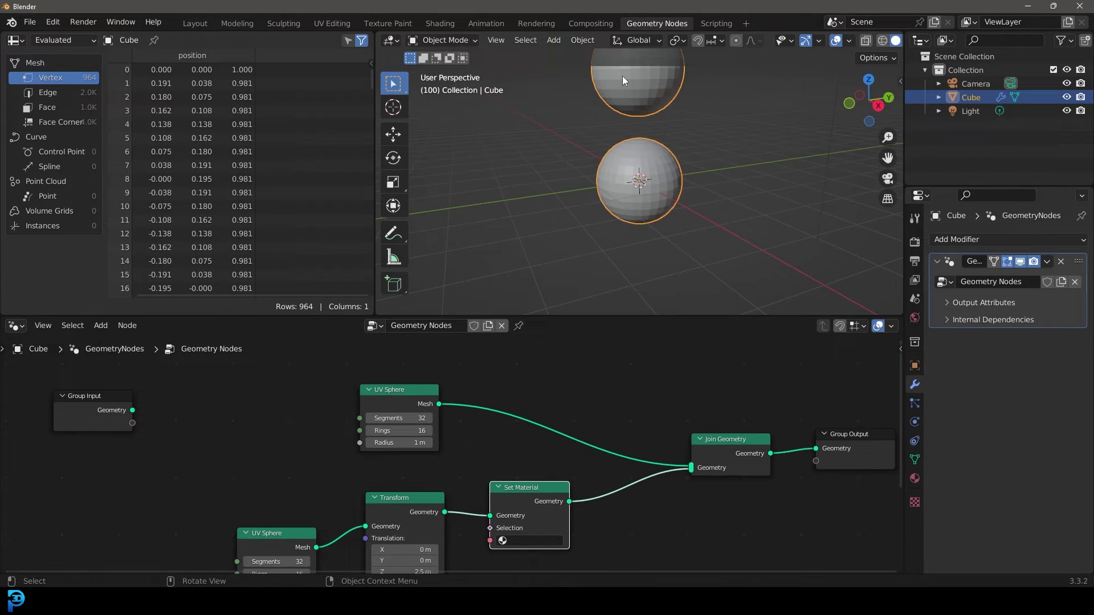
# Step: Rename the cube's existing material as mat 1 in the material properties
pyautogui.moveTo(321, 514); pyautogui.dragTo(339, 425, button='middle')
pyautogui.moveTo(296, 450); pyautogui.dragTo(289, 427)
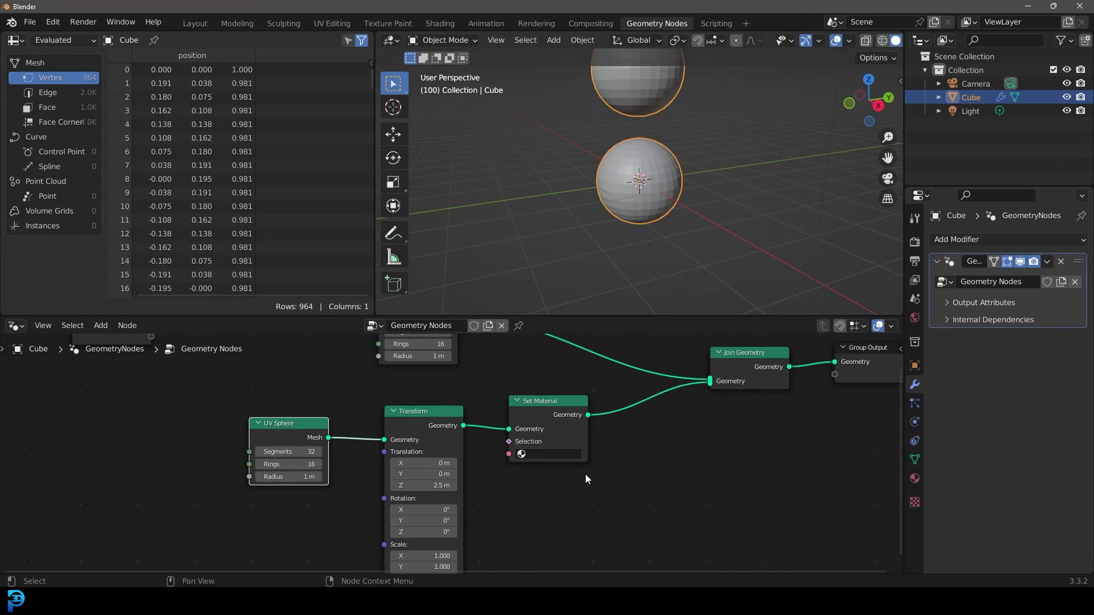
pyautogui.click(915, 479)
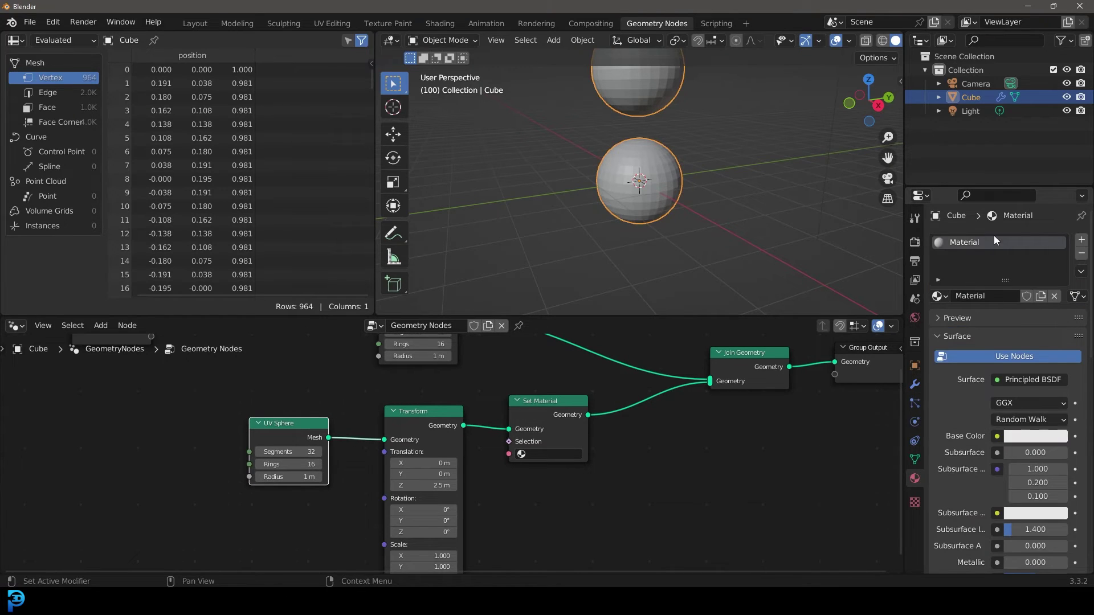
pyautogui.click(972, 297)
pyautogui.write('mat 1')
pyautogui.press('Return')
# Step: Set the viewport display colour of mat 1 to a bright, saturated blue
pyautogui.click(957, 336)
pyautogui.click(958, 372)
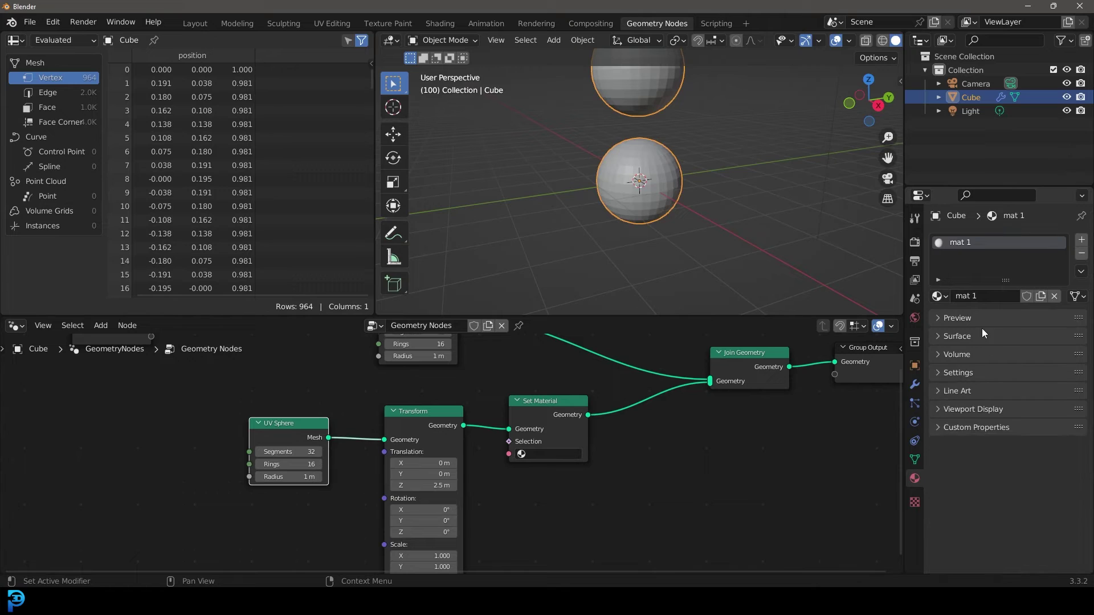
pyautogui.click(958, 410)
pyautogui.click(1019, 431)
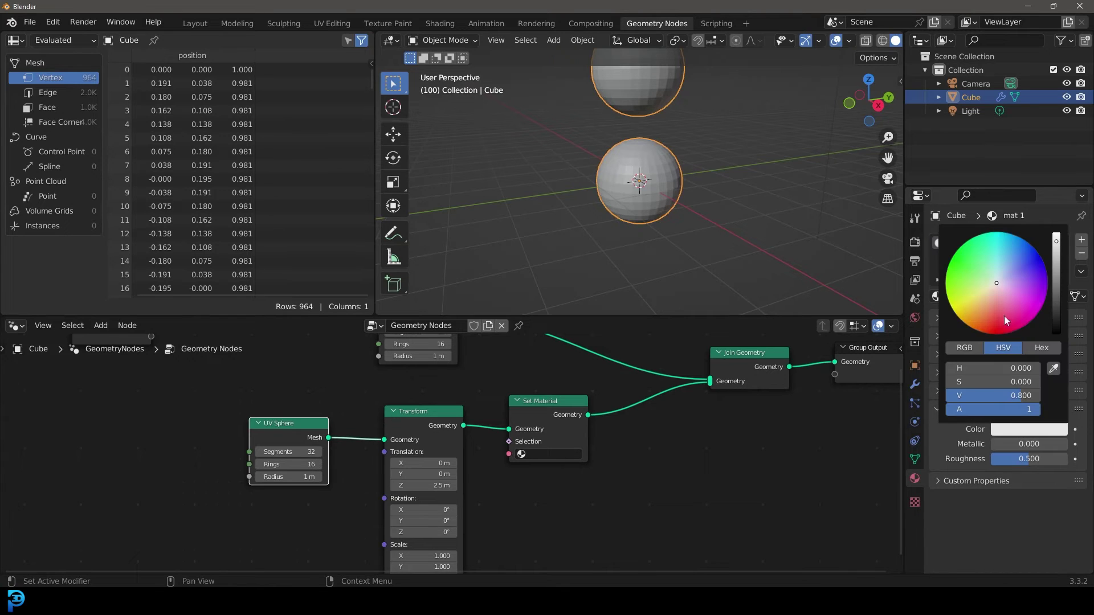
pyautogui.click(1017, 244)
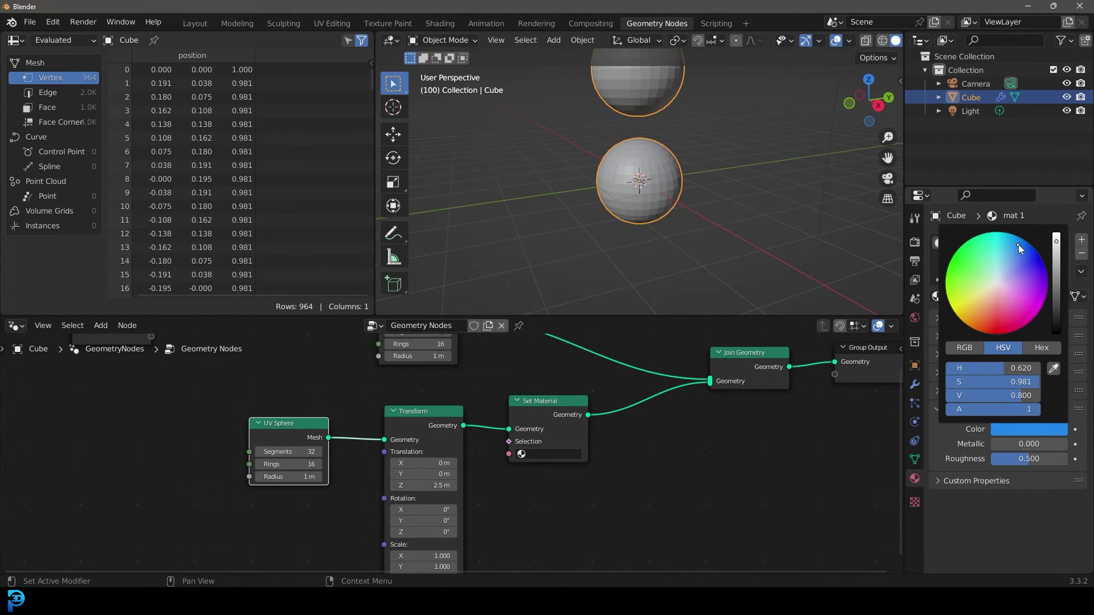
# Step: Assign mat 1 to the Set Material node that follows the Transform node
pyautogui.moveTo(544, 407); pyautogui.dragTo(548, 404)
pyautogui.click(539, 451)
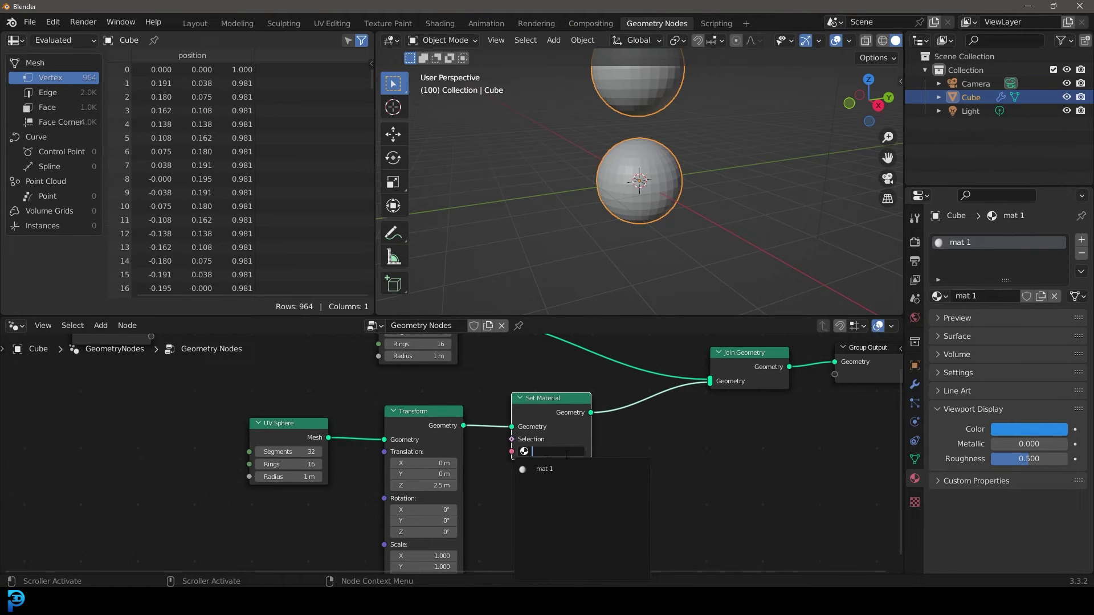
pyautogui.click(548, 468)
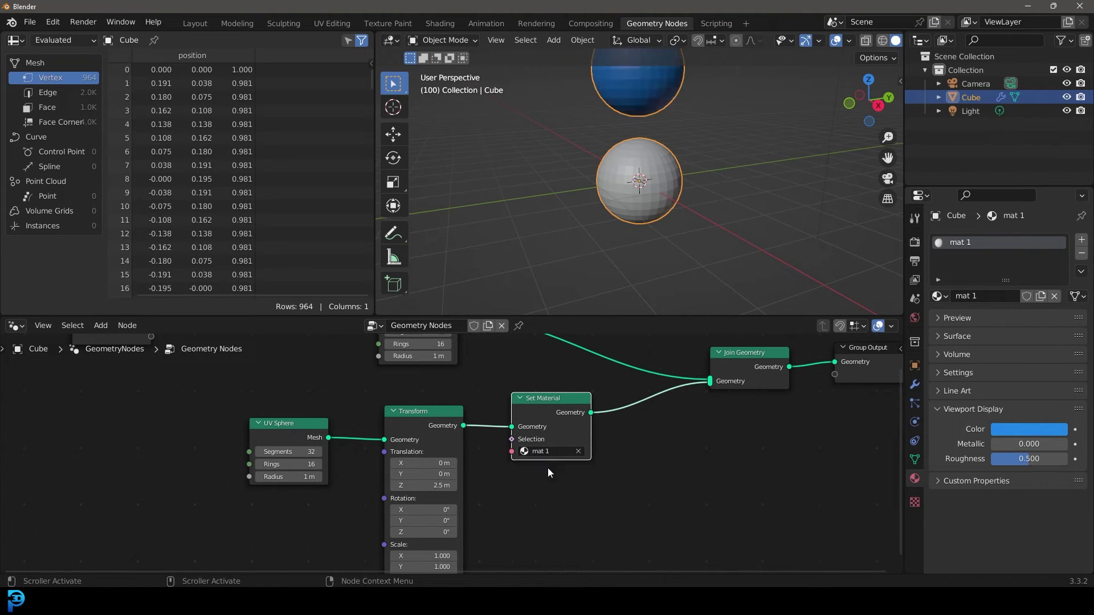
pyautogui.scroll(-1, 552, 396)
pyautogui.moveTo(639, 91); pyautogui.dragTo(635, 143, button='middle')
pyautogui.moveTo(300, 432); pyautogui.dragTo(309, 423)
pyautogui.scroll(1, 642, 135)
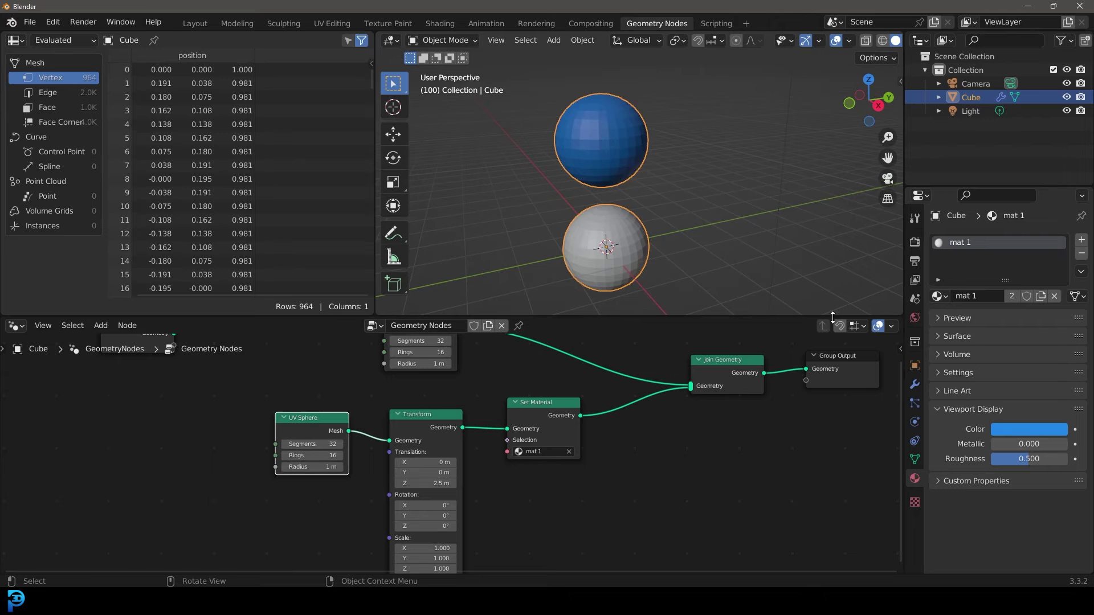
# Step: Duplicate the Set Material node and insert the copy on the link between the other UV Sphere and Join Geometry
pyautogui.moveTo(536, 424); pyautogui.dragTo(541, 466, button='middle')
pyautogui.click(555, 531)
pyautogui.scroll(1, 542, 460)
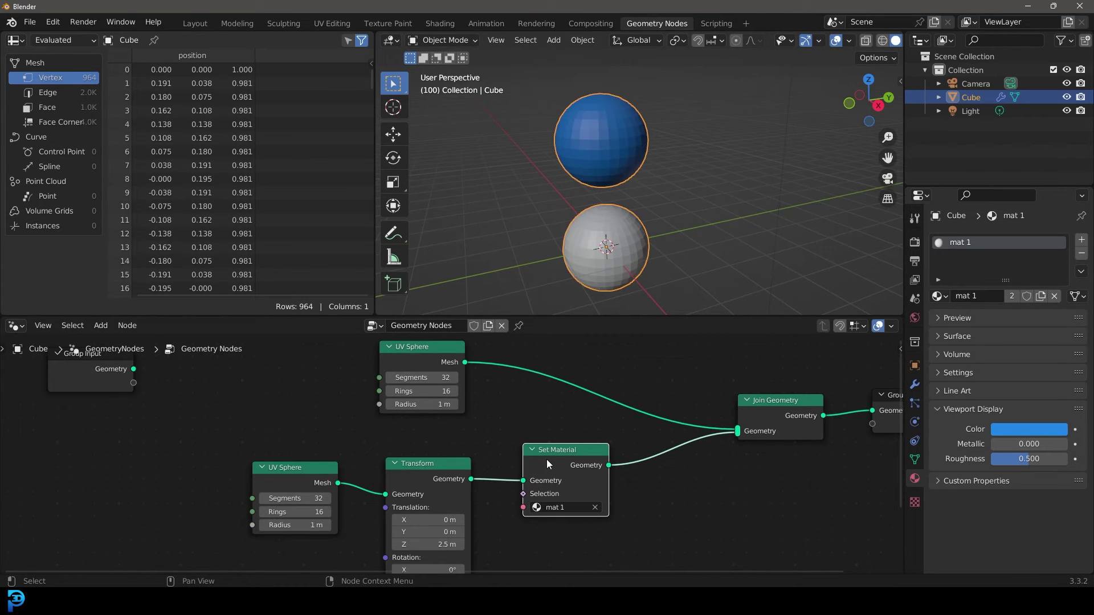
pyautogui.hotkey('shift', 'd')
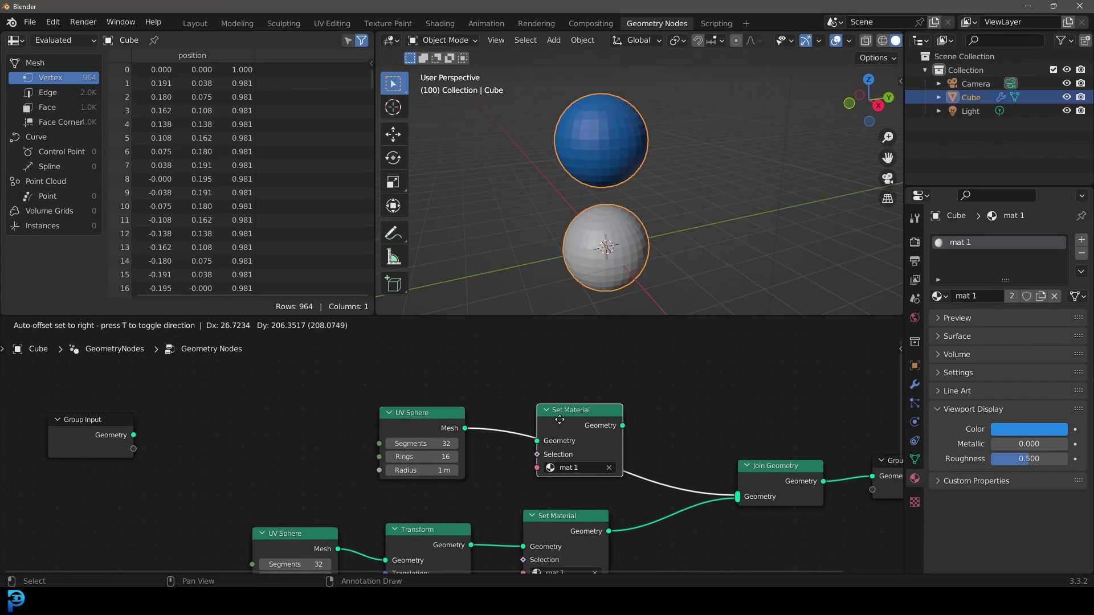
pyautogui.click(548, 420)
pyautogui.scroll(3, 583, 403)
pyautogui.moveTo(580, 474); pyautogui.dragTo(555, 464, button='middle')
pyautogui.scroll(1, 555, 464)
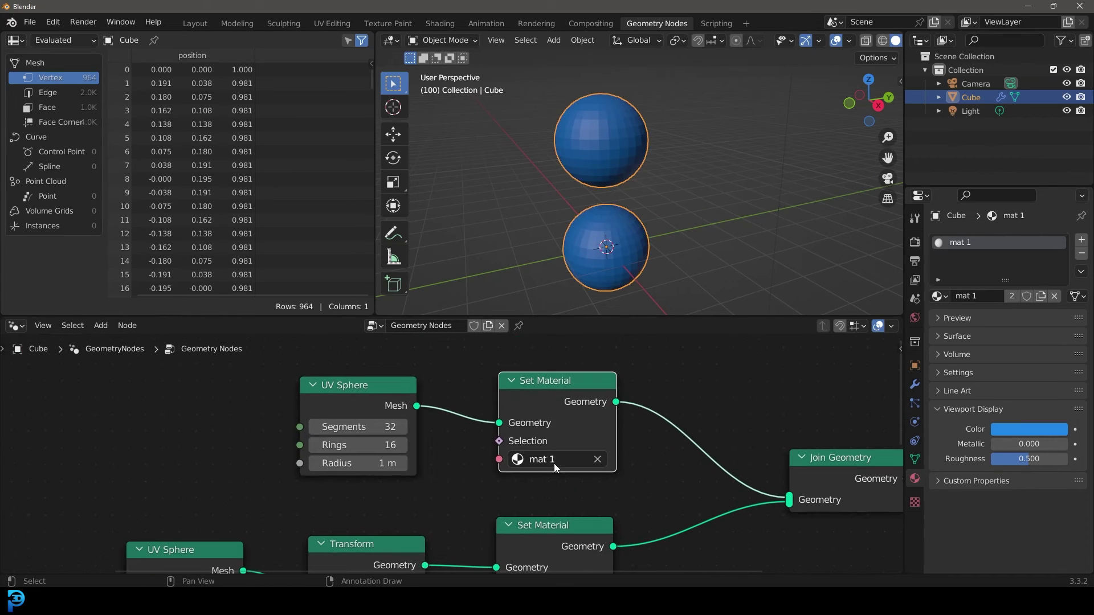
# Step: Clear the material from the duplicated Set Material node and pick mat 1 for it again
pyautogui.click(554, 463)
pyautogui.click(541, 284)
pyautogui.click(597, 459)
pyautogui.click(550, 459)
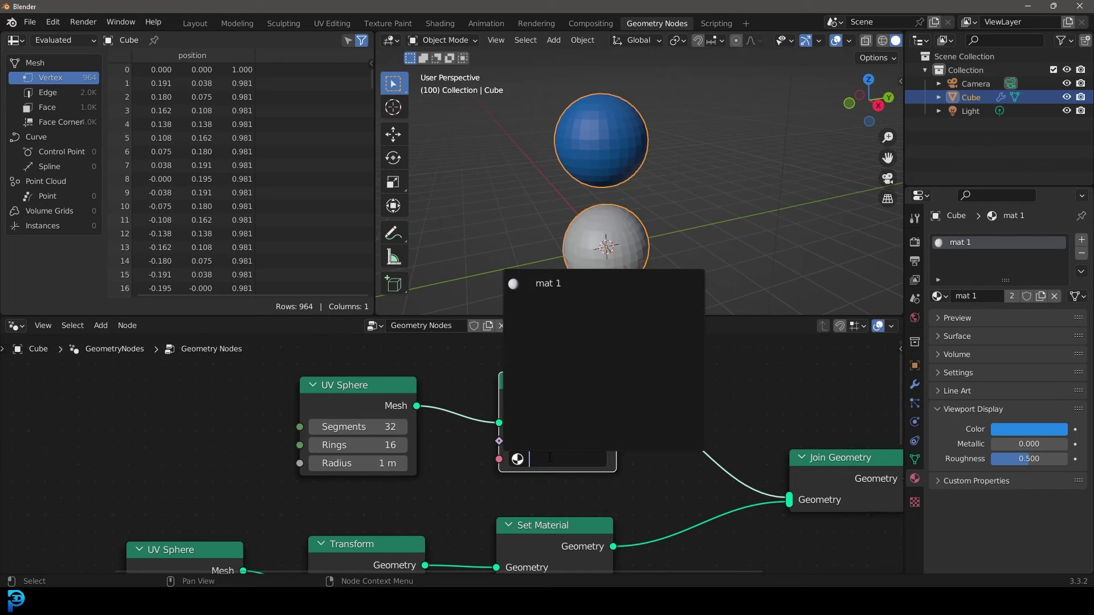
pyautogui.click(545, 284)
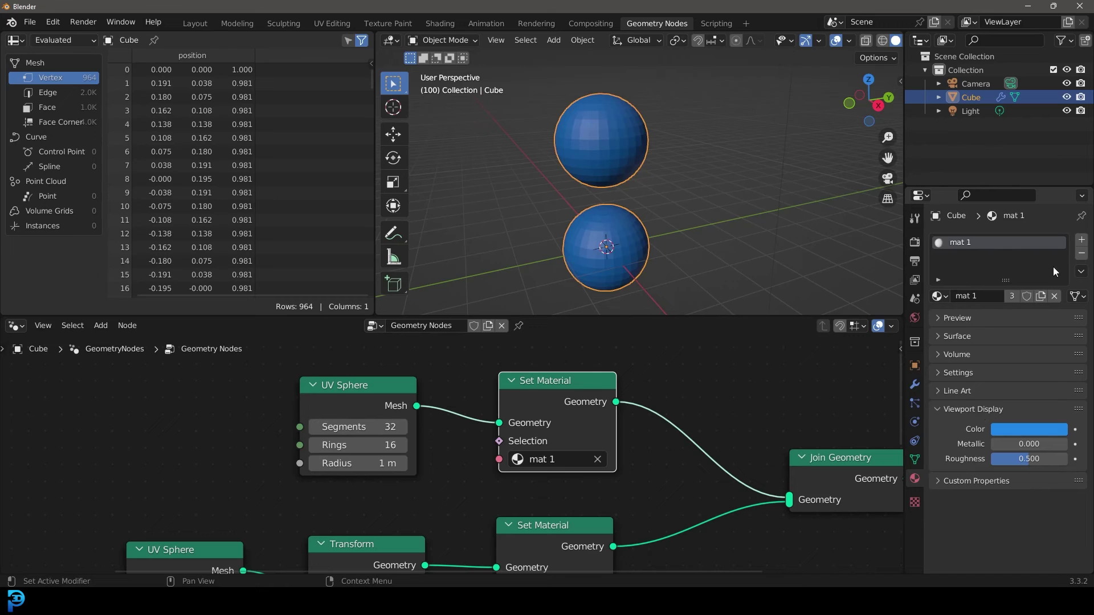
# Step: Add a second material slot with a new material named Mat 2 and set its viewport display colour to red
pyautogui.click(1082, 240)
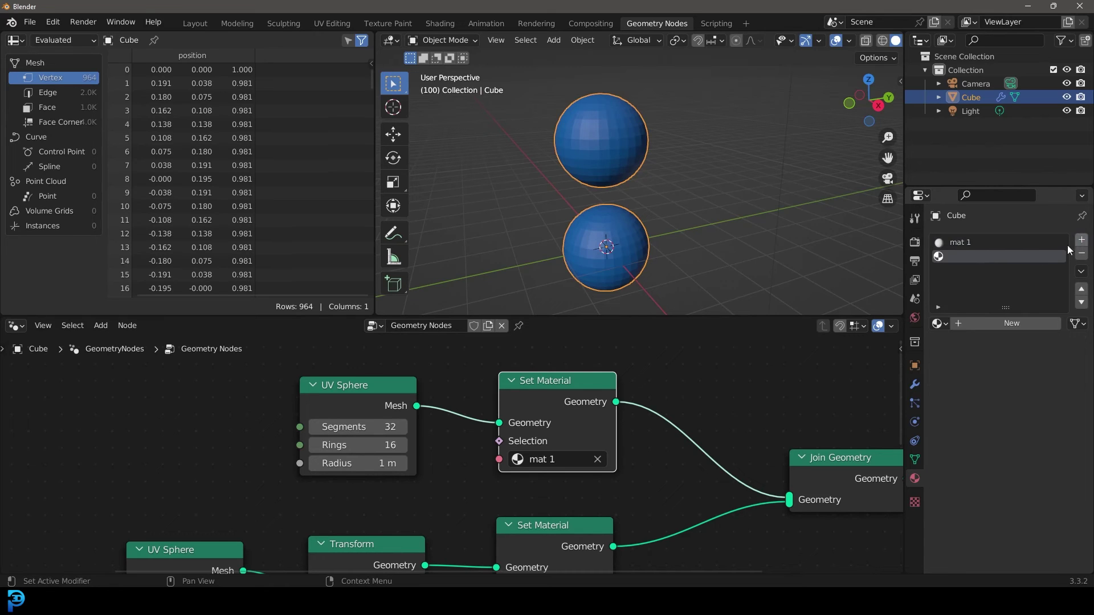
pyautogui.doubleClick(995, 324)
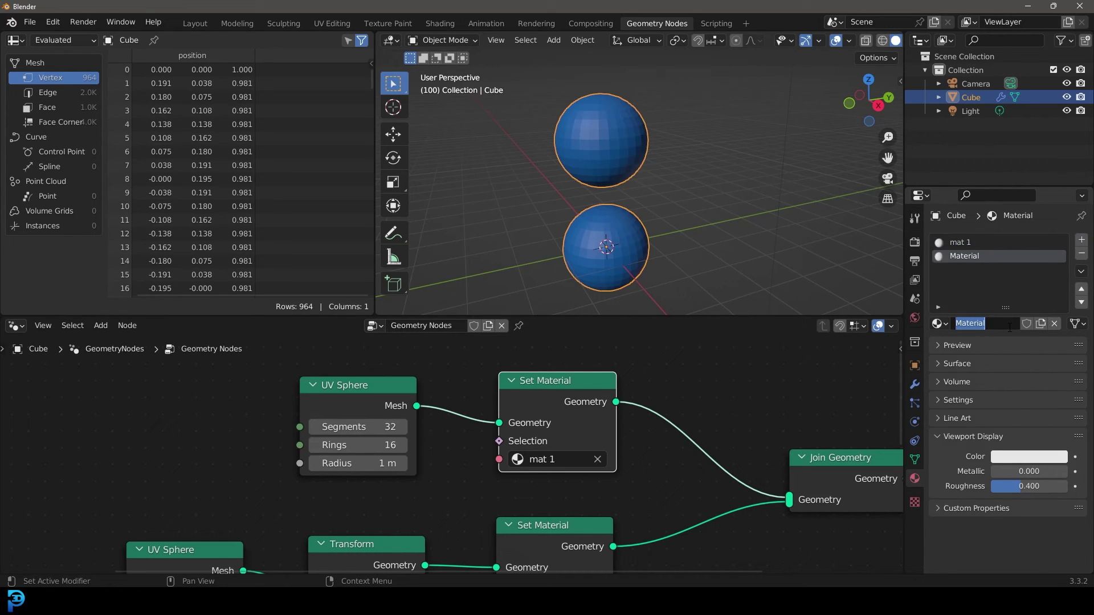
pyautogui.write('Mat 2')
pyautogui.press('Return')
pyautogui.click(1024, 458)
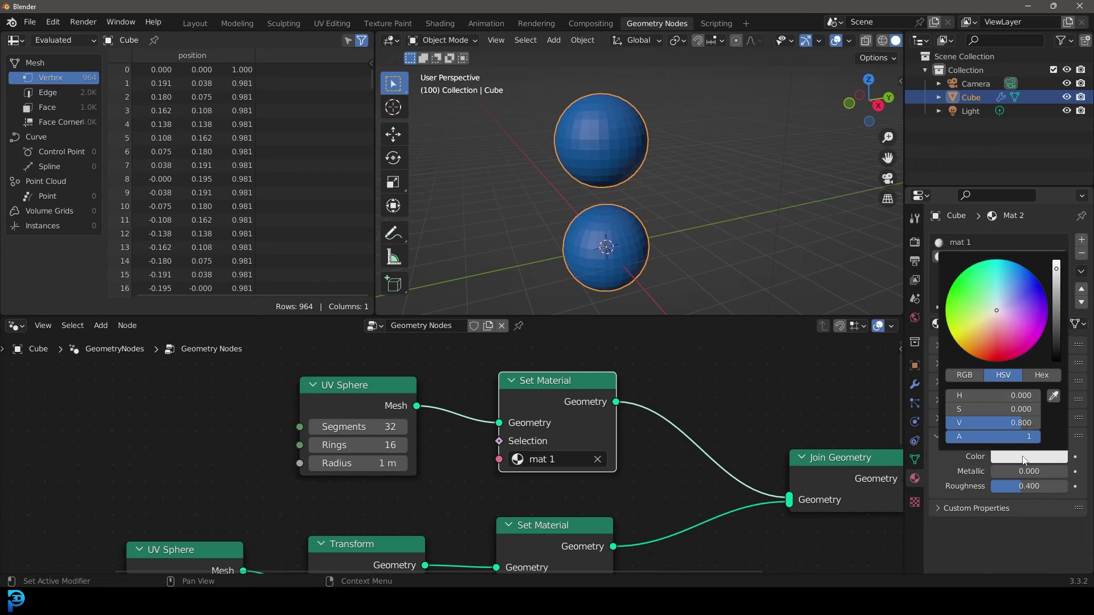
pyautogui.click(995, 352)
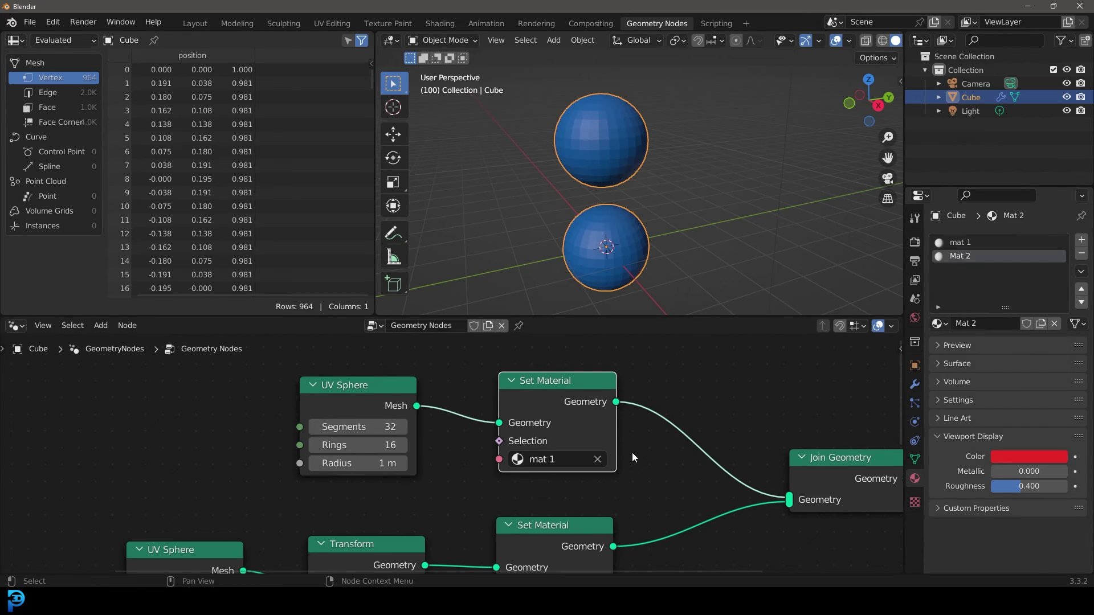
# Step: Assign Mat 2 to the Set Material node on the branch of the untransformed UV Sphere
pyautogui.keyDown('shift'); pyautogui.scroll(-2, 593, 476); pyautogui.keyUp('shift')
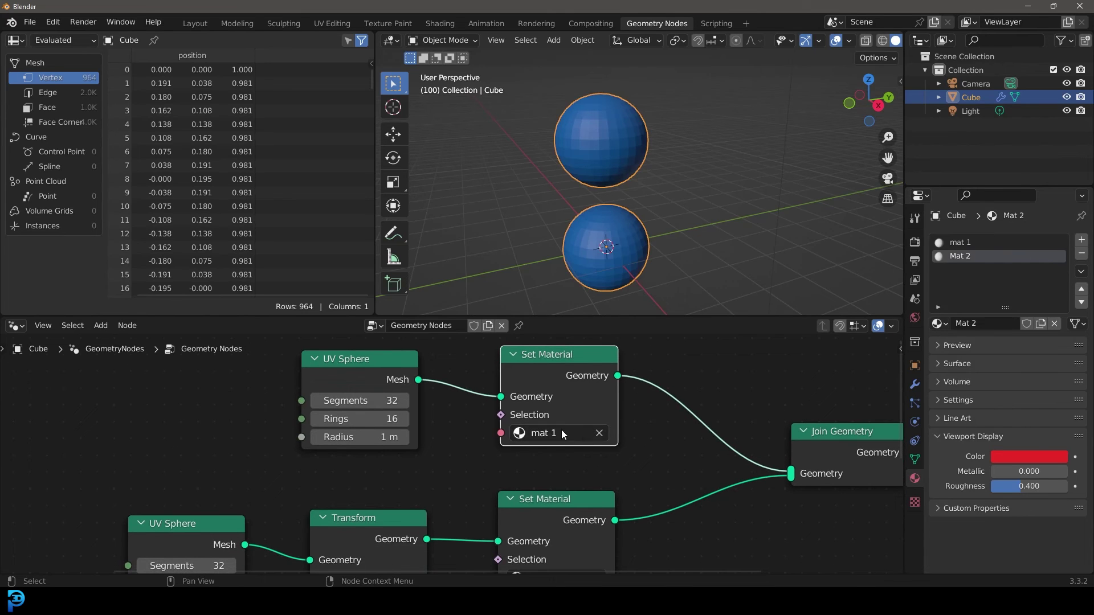
pyautogui.click(566, 432)
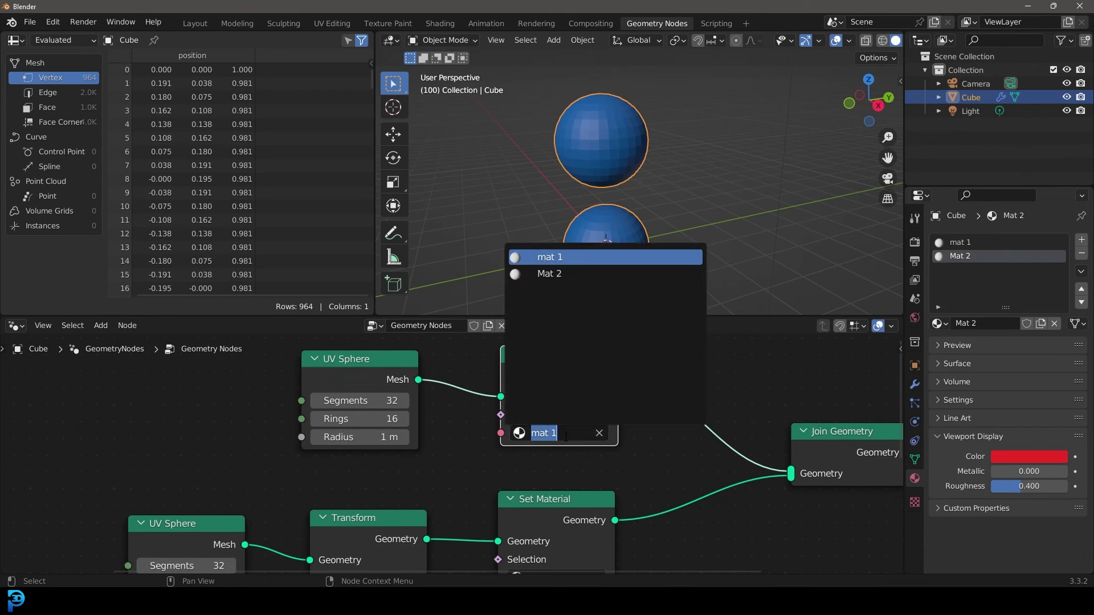
pyautogui.click(557, 273)
pyautogui.scroll(-3, 638, 221)
pyautogui.moveTo(638, 220); pyautogui.dragTo(640, 147, button='middle')
pyautogui.scroll(-5, 613, 397)
pyautogui.moveTo(570, 400); pyautogui.dragTo(544, 384, button='middle')
pyautogui.scroll(1, 544, 385)
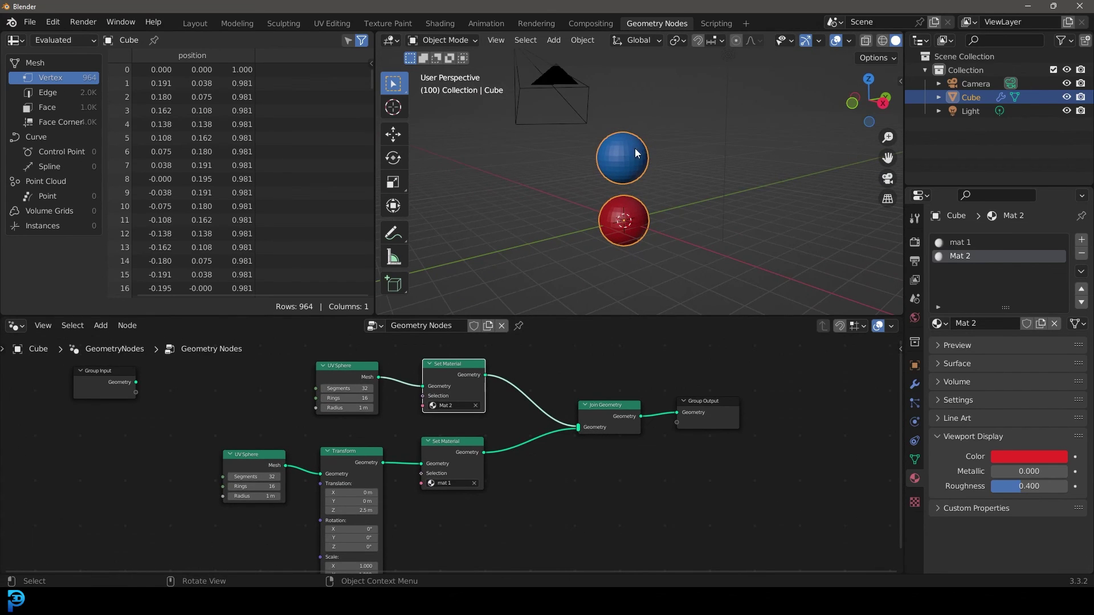
# Step: Move the Mat 2 Set Material node slightly closer to its UV Sphere node and inspect both spheres
pyautogui.moveTo(454, 365)
pyautogui.mouseDown()
pyautogui.moveTo(458, 350)
pyautogui.moveTo(453, 380)
pyautogui.mouseUp()
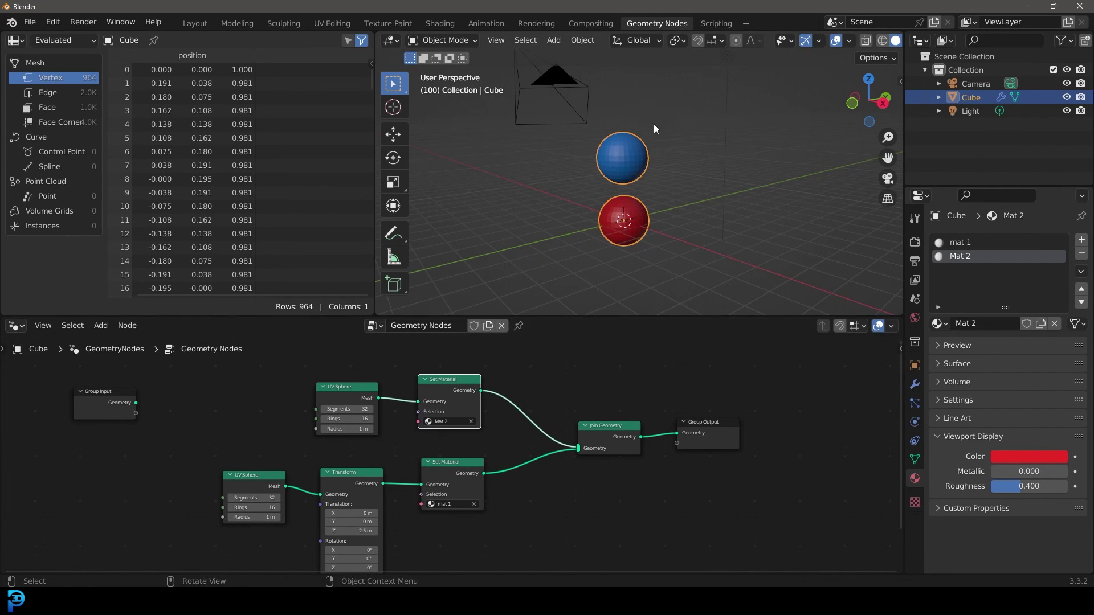
pyautogui.moveTo(654, 124); pyautogui.dragTo(645, 154, button='middle')
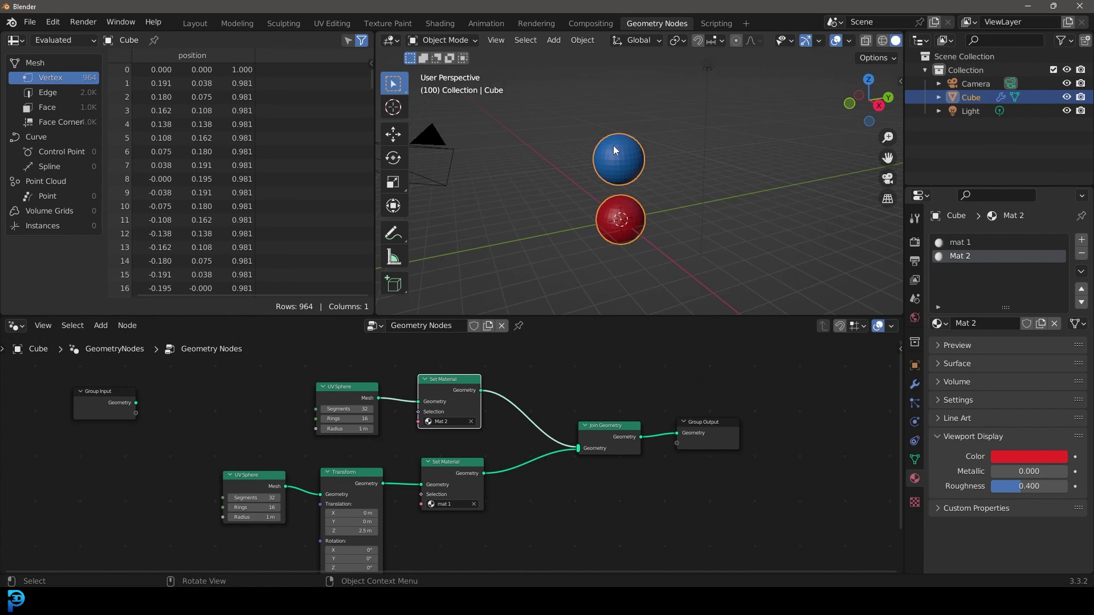
pyautogui.moveTo(829, 56); pyautogui.dragTo(659, 186, button='middle')
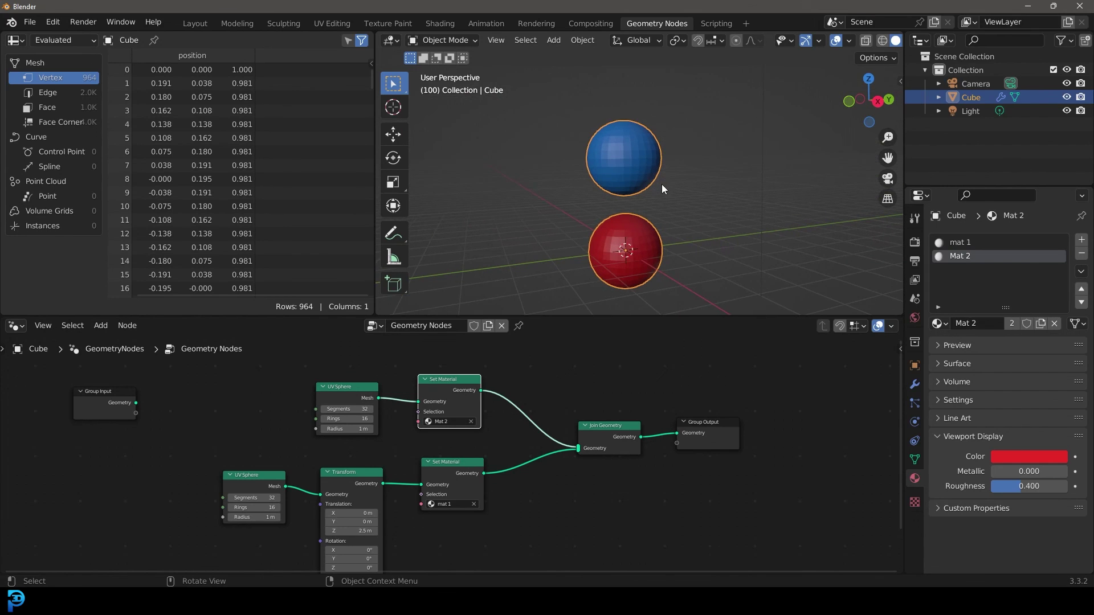